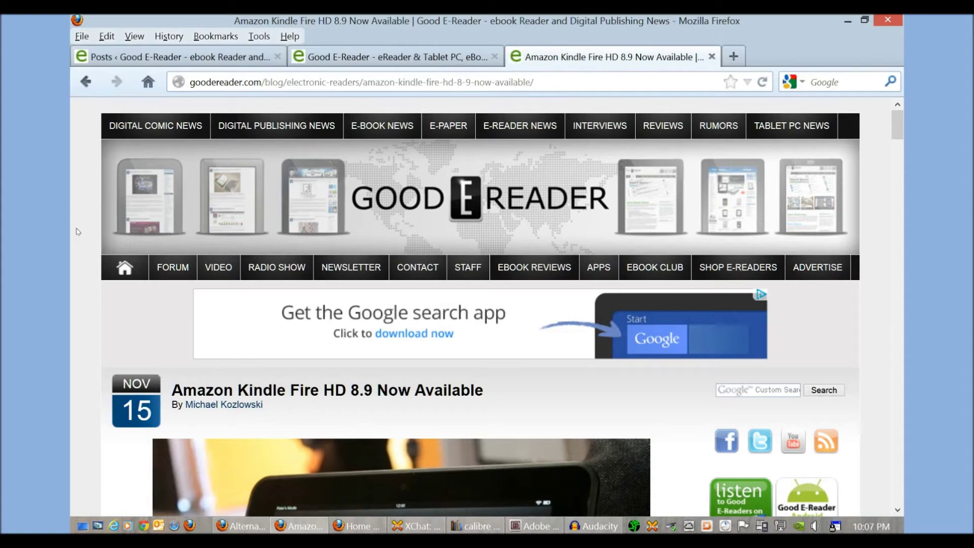
pyautogui.scroll(-4, 76, 228)
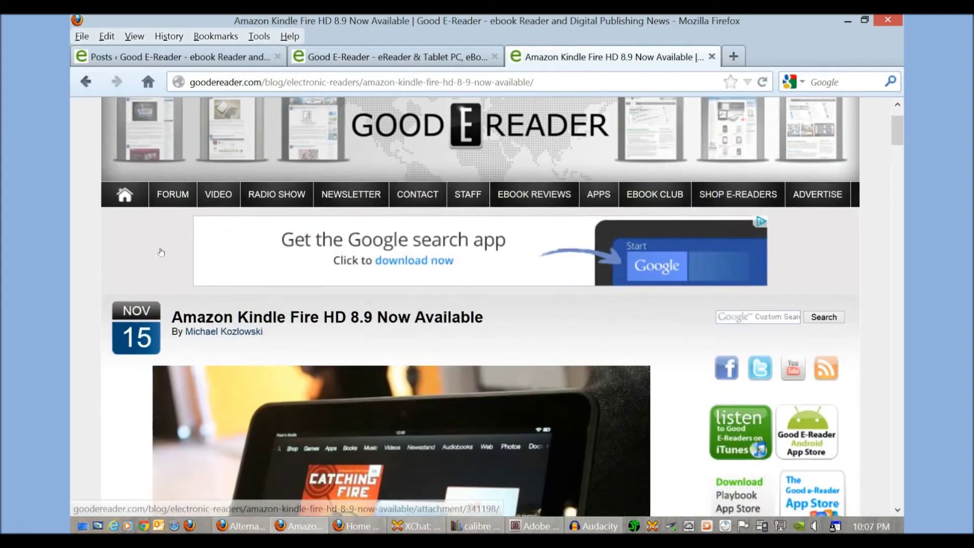
pyautogui.scroll(-1, 72, 222)
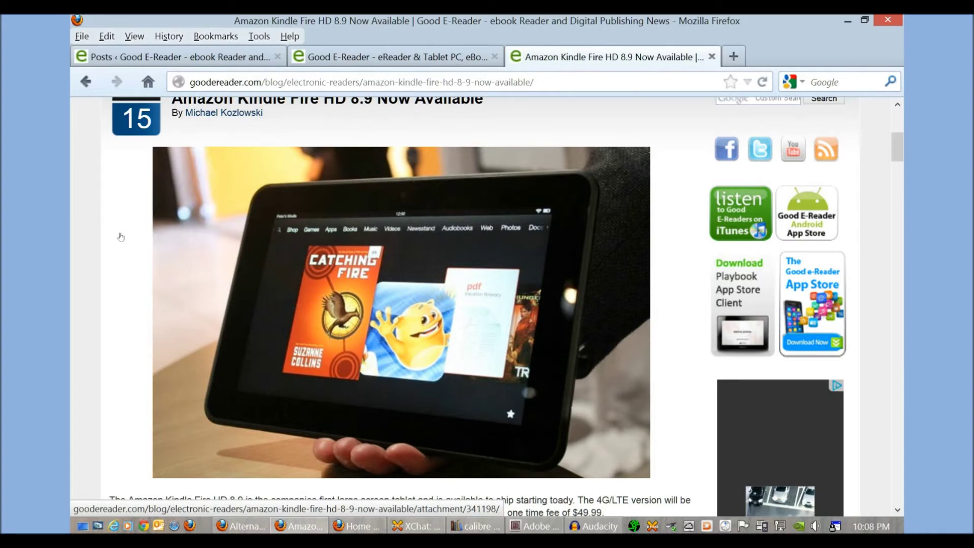
# Step: Switch to calibre and show the books in the connected Kindle's main memory
pyautogui.moveTo(475, 526)
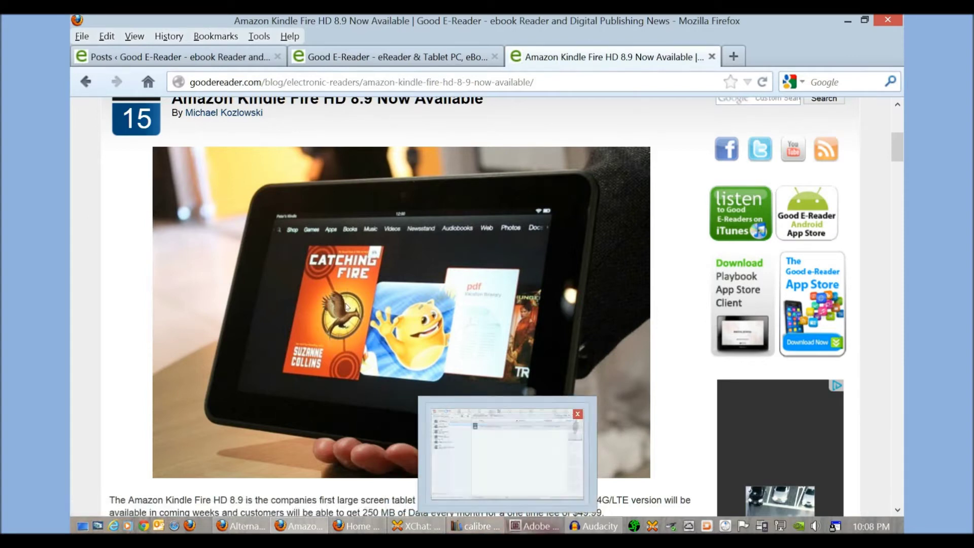
pyautogui.moveTo(416, 526)
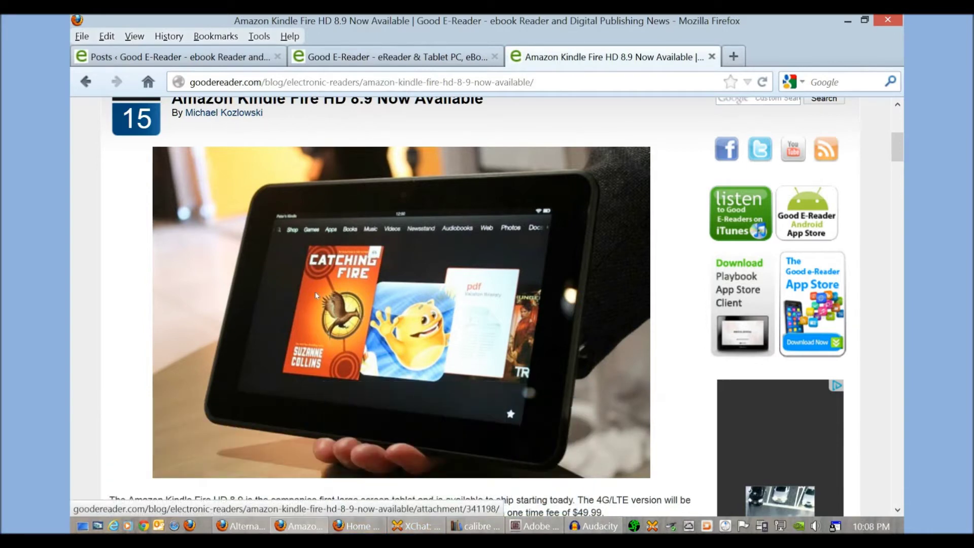
pyautogui.click(475, 526)
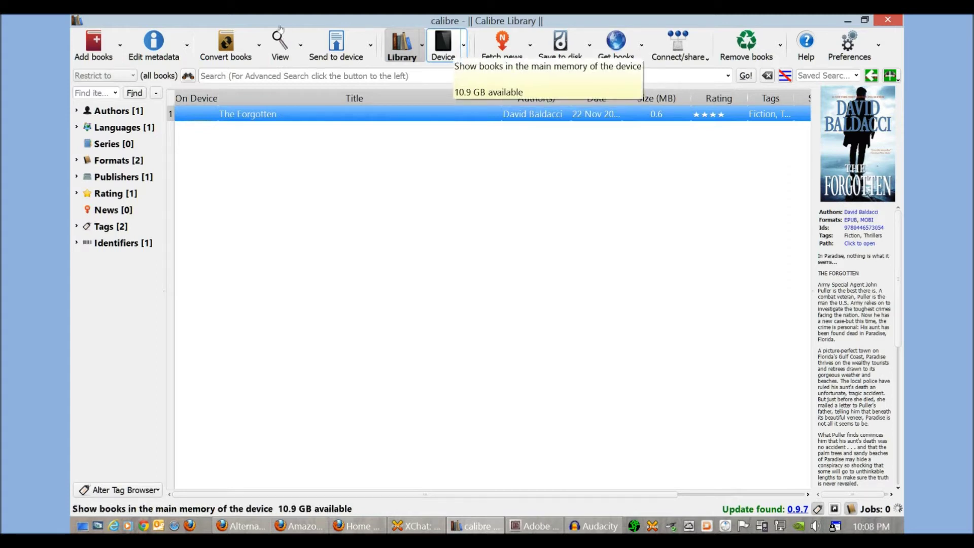
pyautogui.click(443, 46)
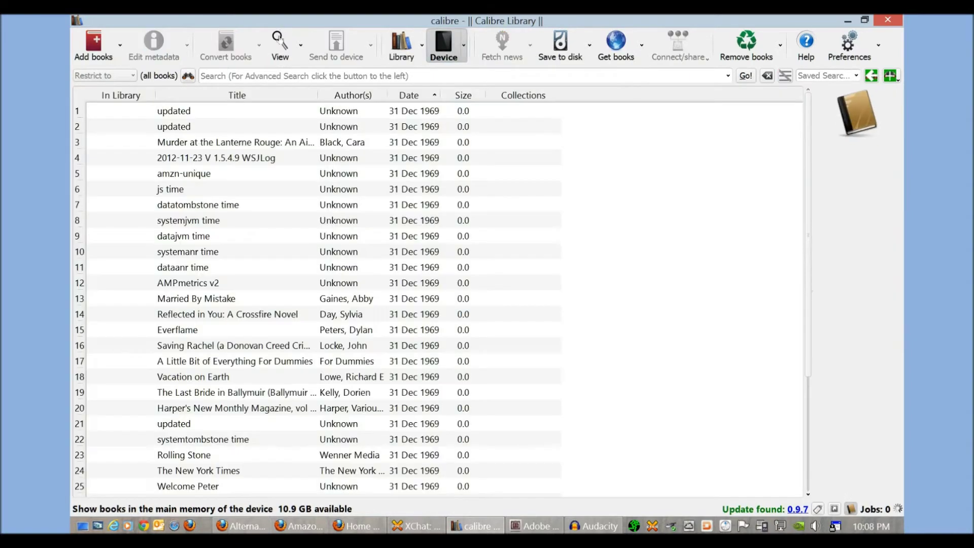
# Step: Examine the titles and file locations of the items stored on the connected Kindle
pyautogui.scroll(-4, 335, 221)
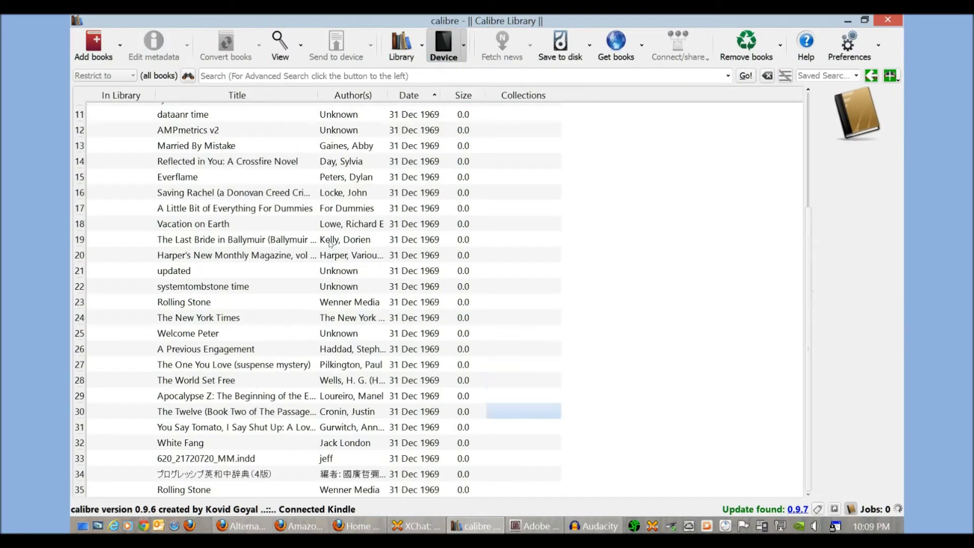
pyautogui.scroll(4, 330, 238)
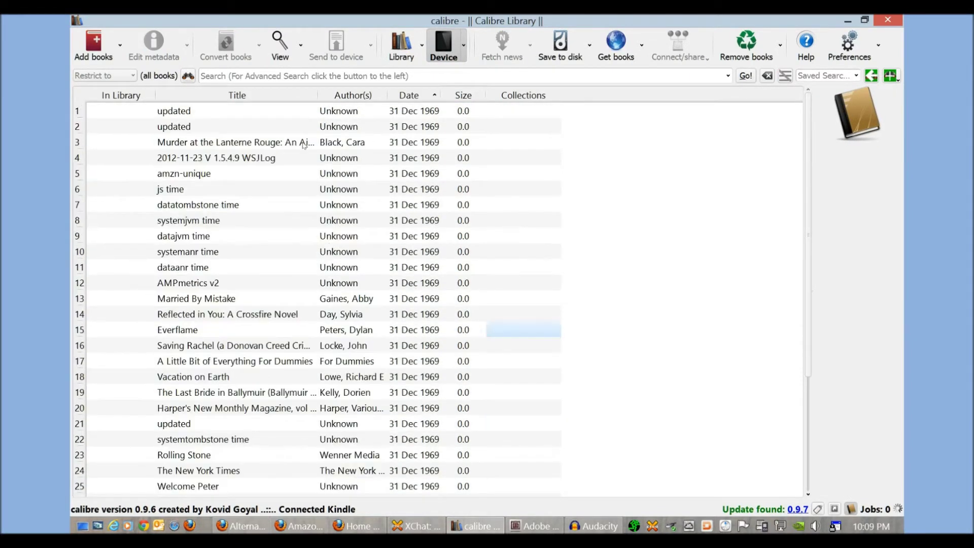
pyautogui.click(173, 204)
pyautogui.press('Down')
pyautogui.press('Down')
pyautogui.press('Down')
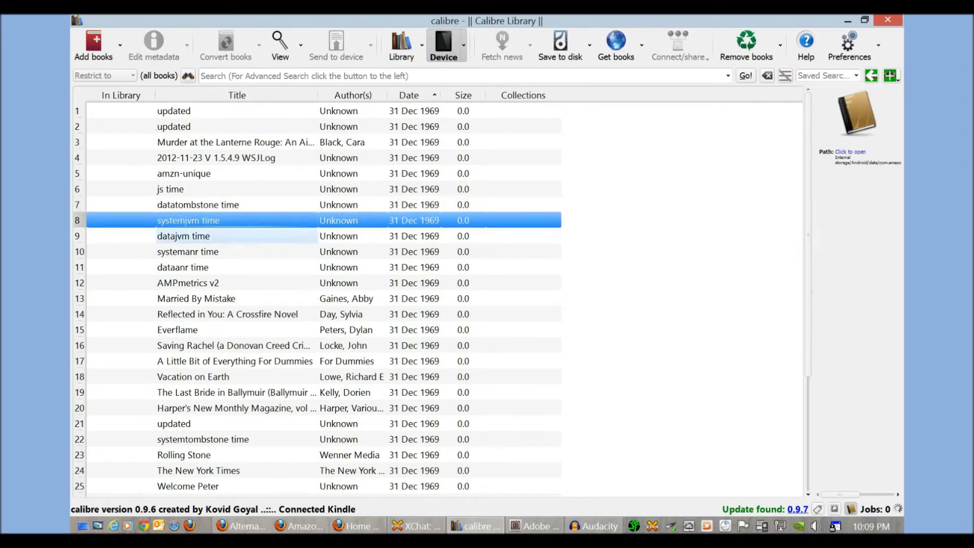
pyautogui.press('Down')
pyautogui.press('Down')
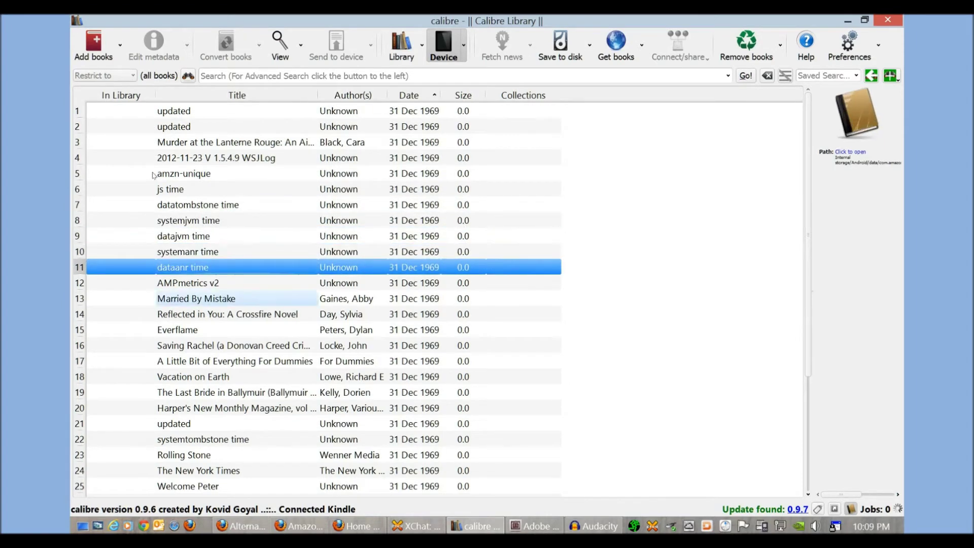
pyautogui.scroll(-3, 162, 242)
pyautogui.scroll(3, 163, 241)
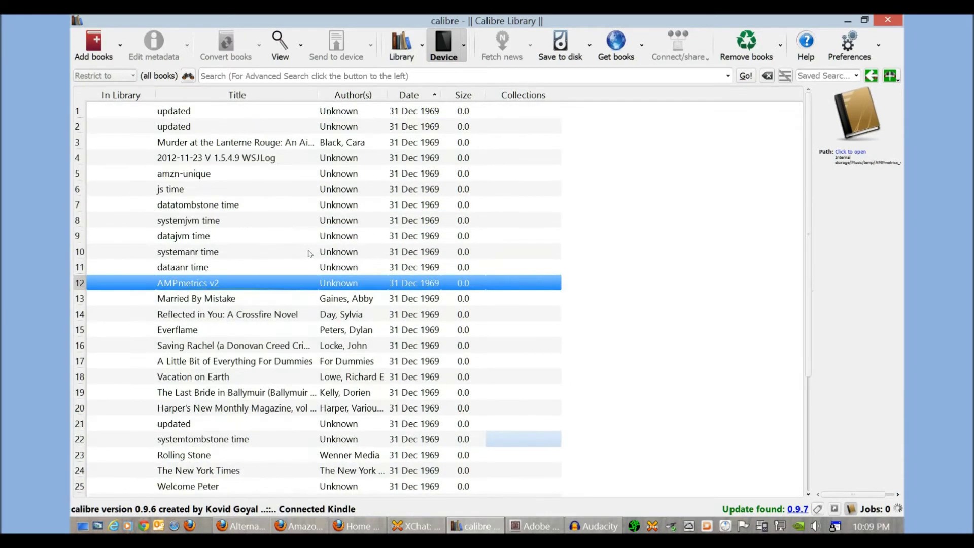
pyautogui.scroll(-3, 203, 360)
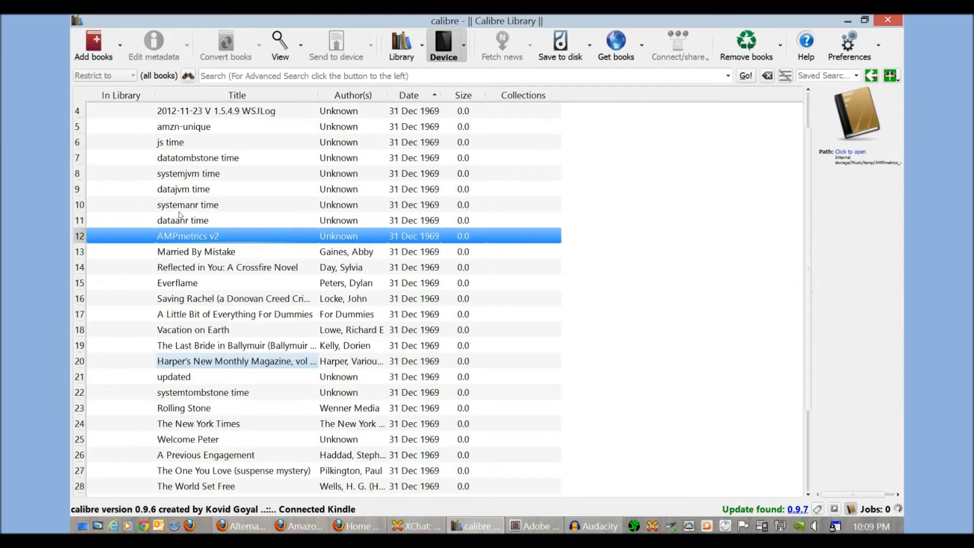
pyautogui.press('pagedown')
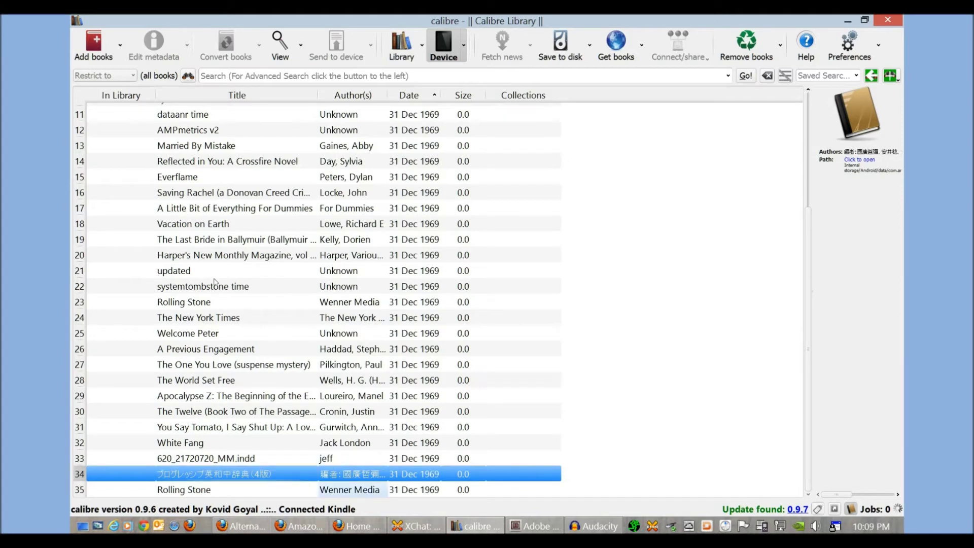
pyautogui.scroll(3, 157, 274)
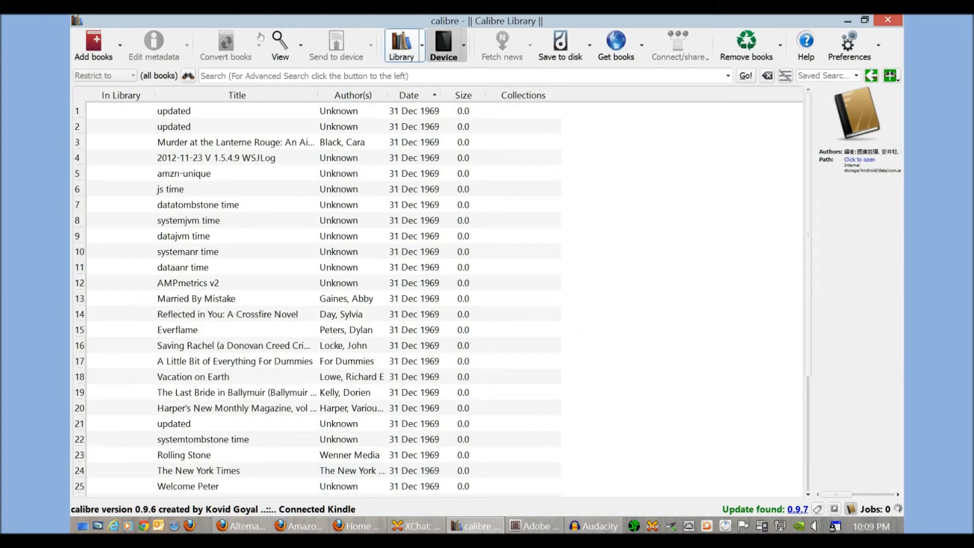
# Step: Return to the calibre library and remove the book The Forgotten from it
pyautogui.click(402, 45)
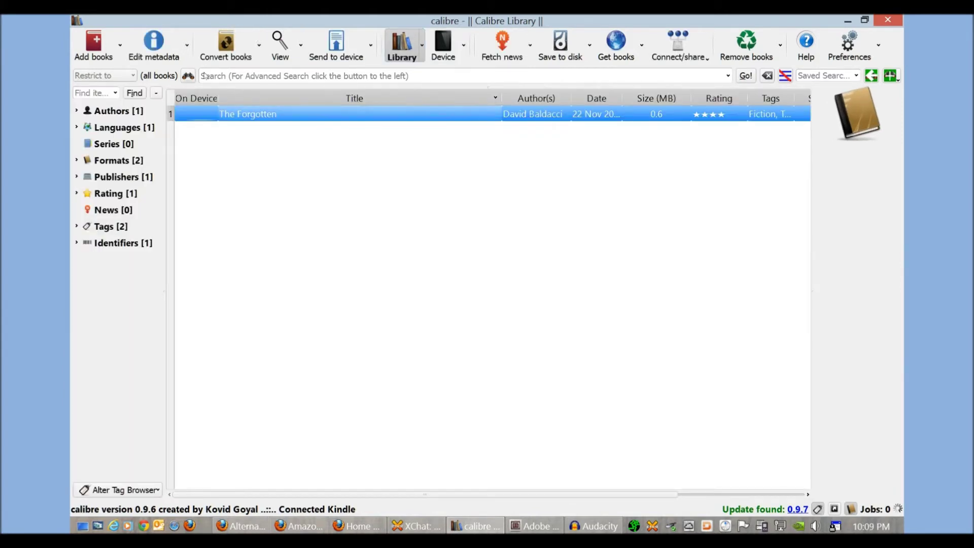
pyautogui.rightClick(307, 118)
pyautogui.moveTo(363, 279)
pyautogui.press('Return')
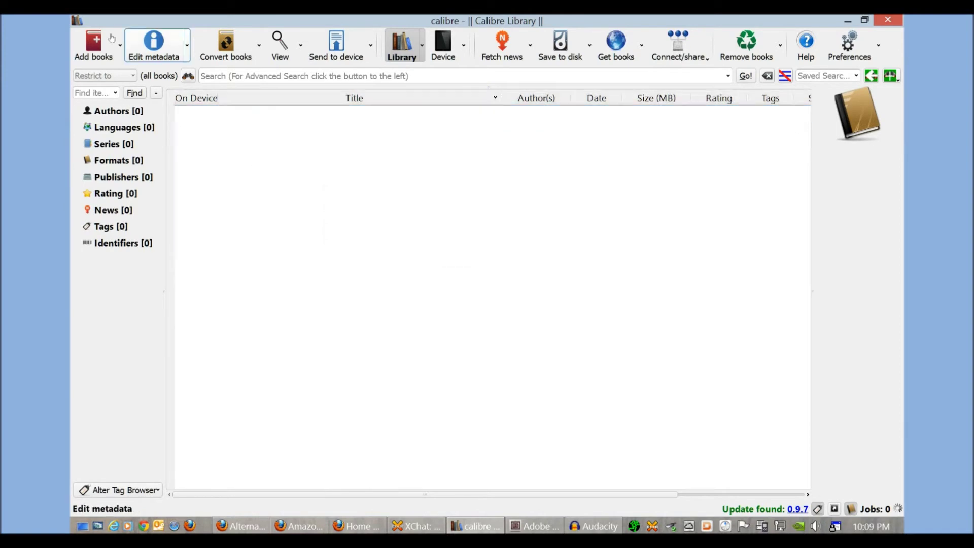
# Step: Add "The Forgotten - David Baldacci.mobi" to the library from the molbi folder on the Desktop
pyautogui.click(94, 44)
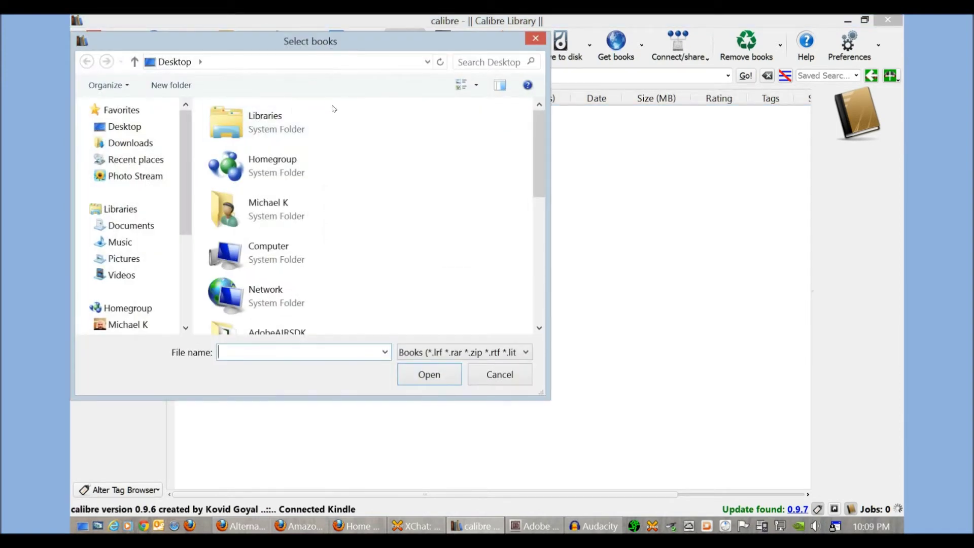
pyautogui.scroll(-5, 334, 111)
pyautogui.scroll(-2, 335, 177)
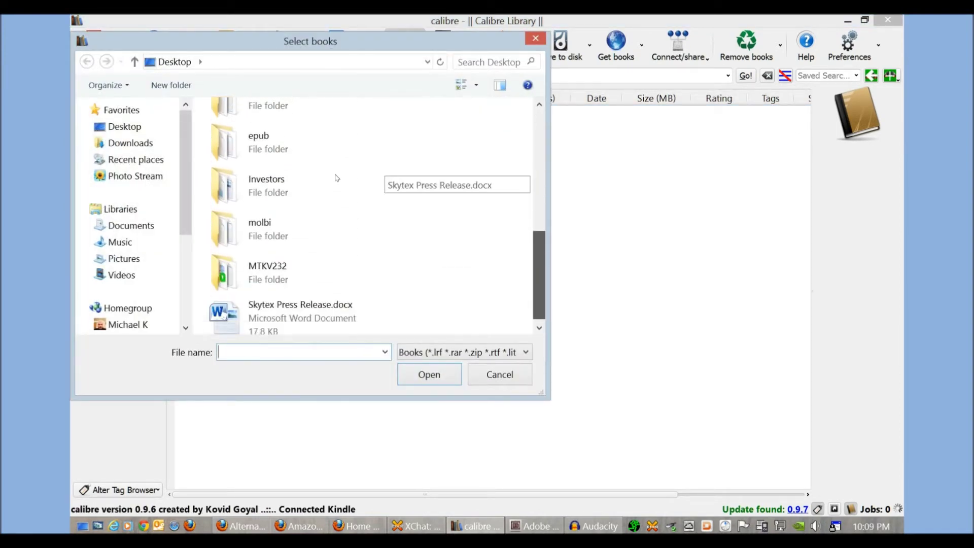
pyautogui.scroll(1, 335, 183)
pyautogui.press('Return')
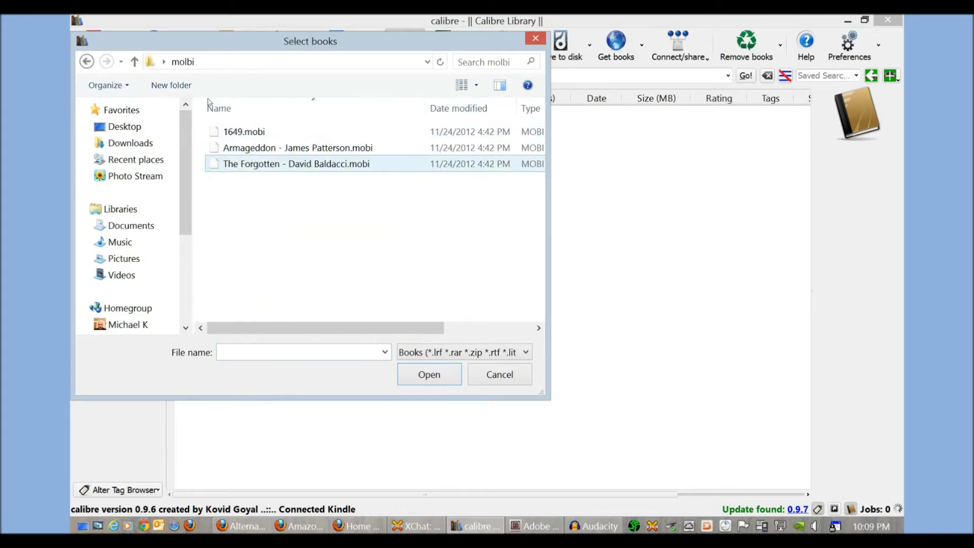
pyautogui.press('Return')
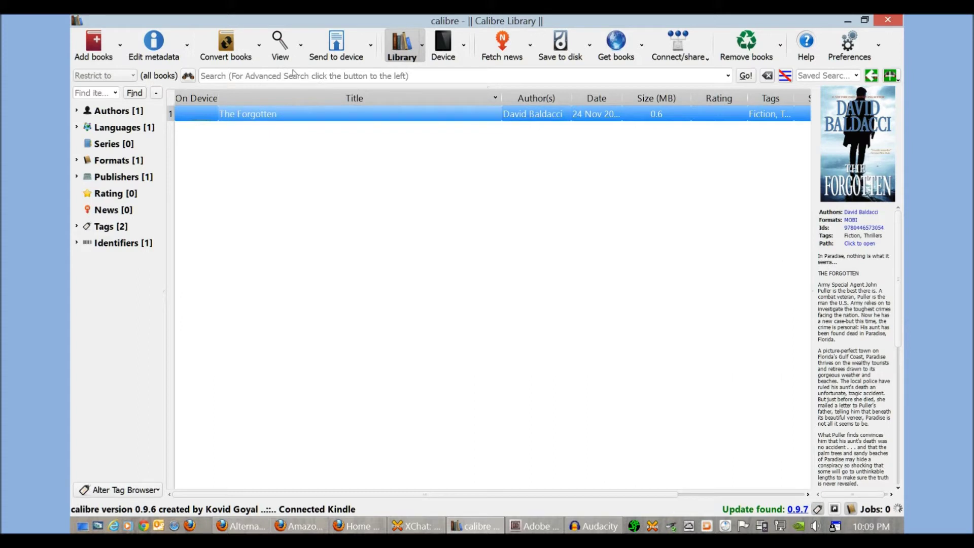
pyautogui.rightClick(381, 116)
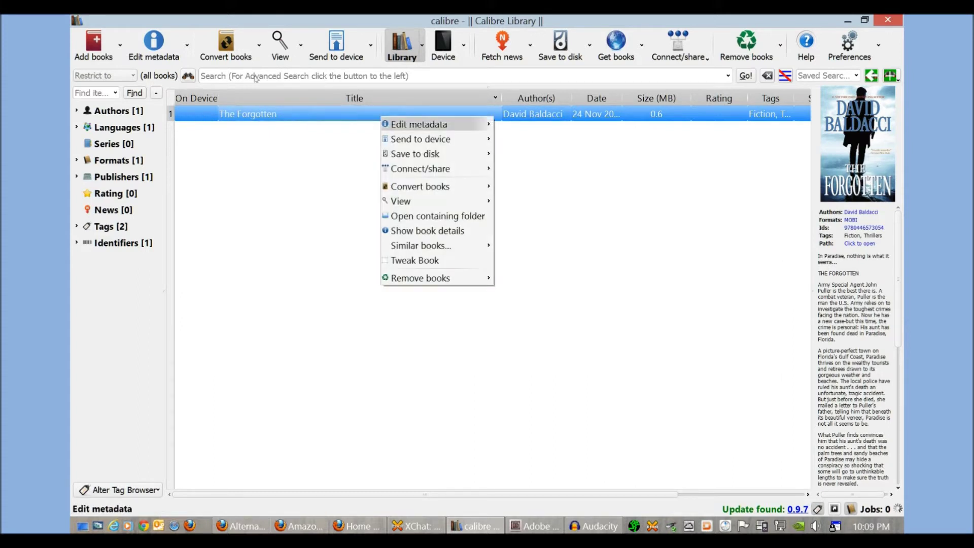
pyautogui.press('Right')
pyautogui.press('Escape')
pyautogui.press('Escape')
pyautogui.press('F2')
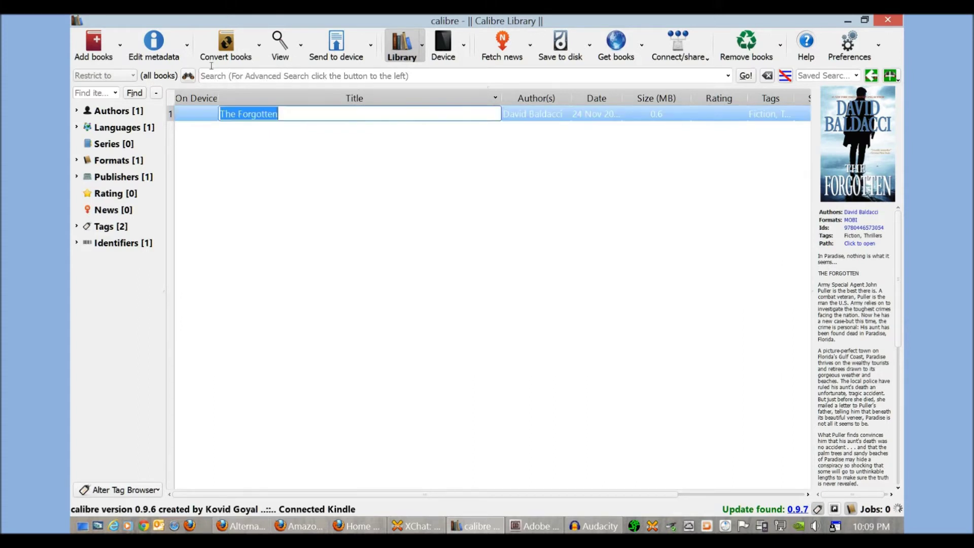
pyautogui.press('Escape')
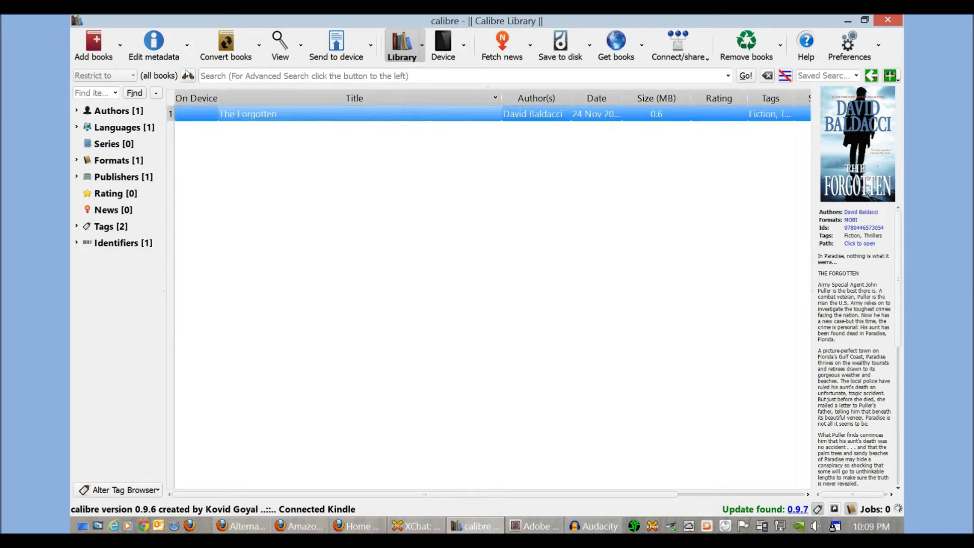
# Step: Edit the metadata of The Forgotten individually, change its author to "Baldacci, David", and save the change
pyautogui.press('Menu')
pyautogui.press('Right')
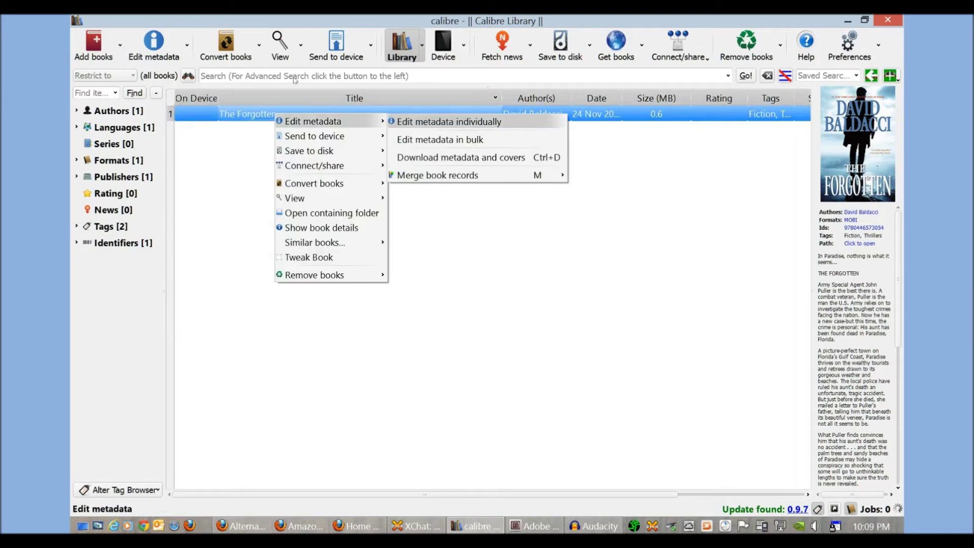
pyautogui.press('Return')
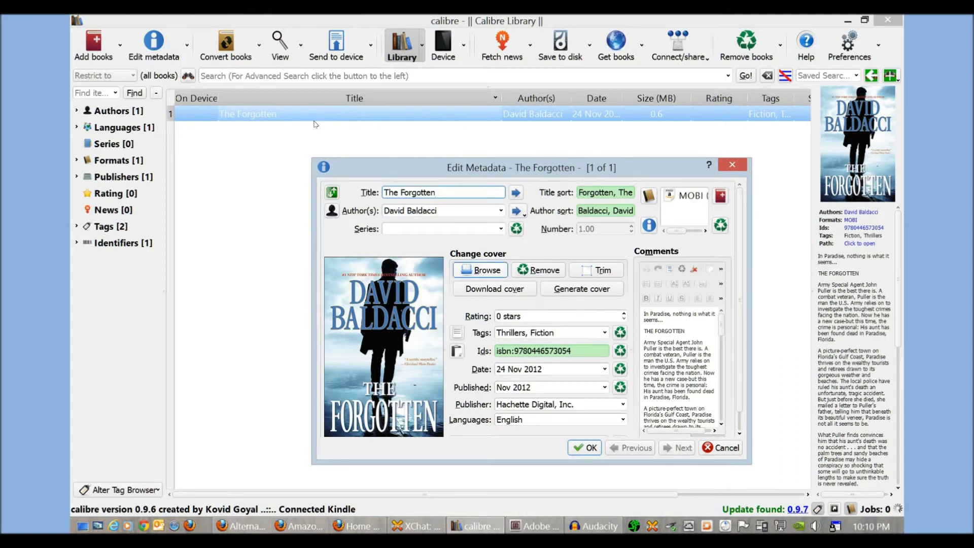
pyautogui.press('Tab')
pyautogui.press('Tab')
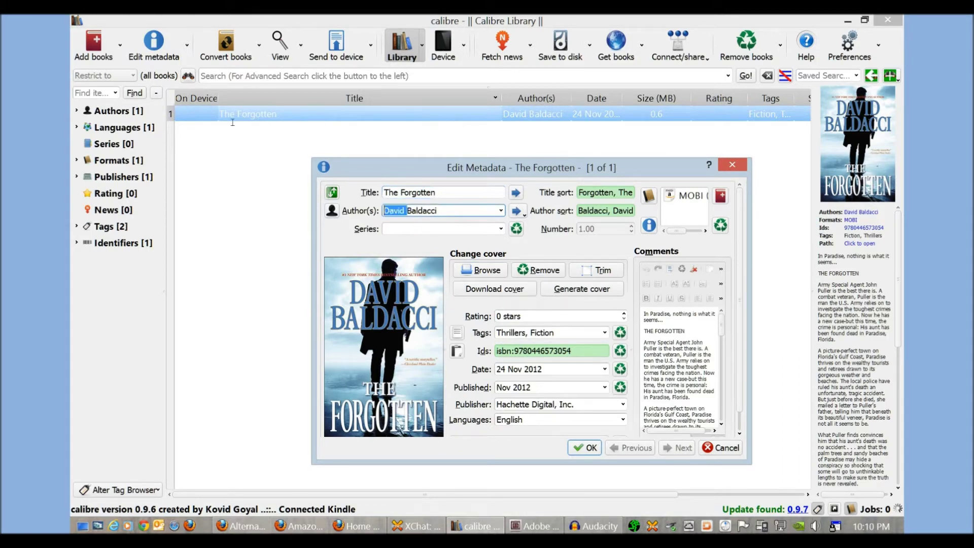
pyautogui.press('Delete')
pyautogui.press('Delete')
pyautogui.press('End')
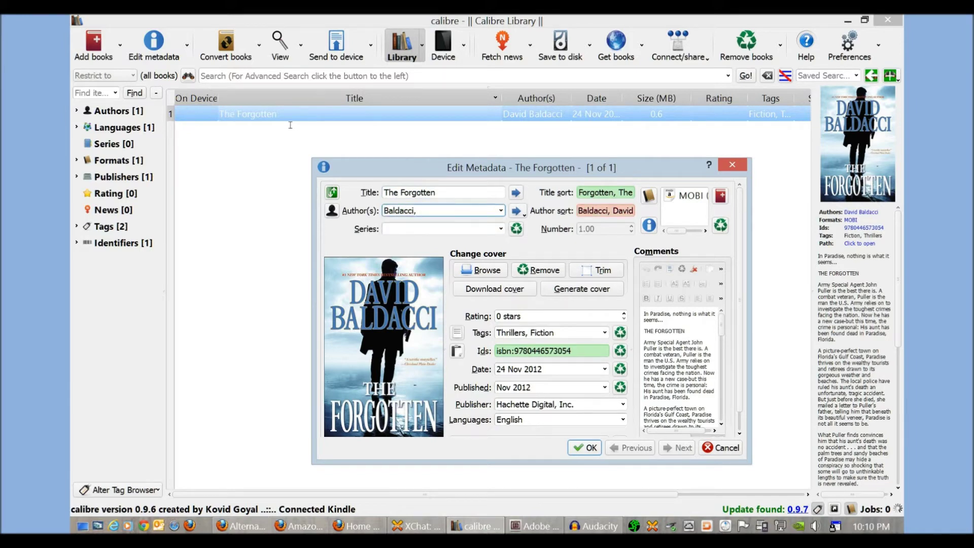
pyautogui.write(', David')
pyautogui.hotkey('shift', 'Left')
pyautogui.hotkey('shift', 'Left')
pyautogui.hotkey('shift', 'Left')
pyautogui.hotkey('shift', 'Left')
pyautogui.hotkey('shift', 'Left')
pyautogui.hotkey('shift', 'Left')
pyautogui.hotkey('shift', 'Left')
pyautogui.hotkey('shift', 'Left')
pyautogui.press('Left')
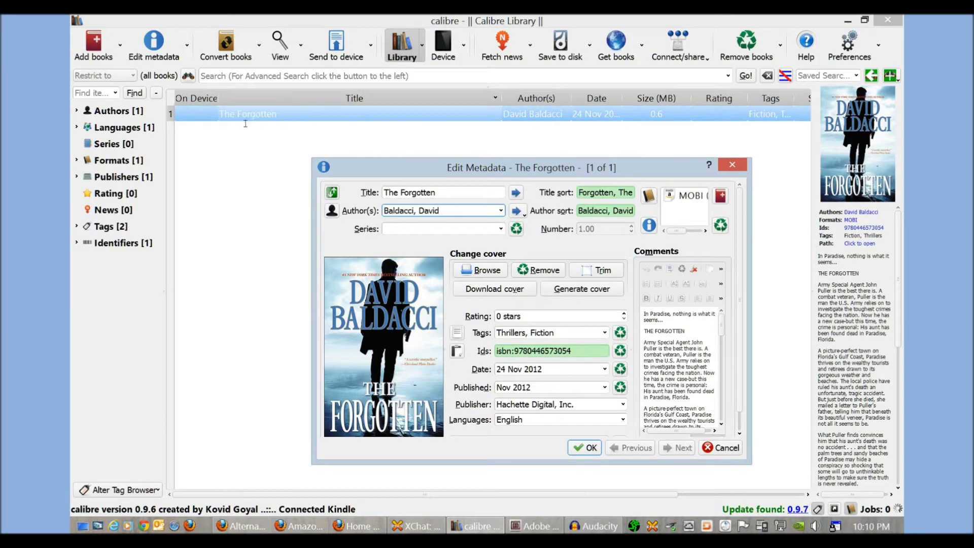
pyautogui.press('Home')
pyautogui.press('Return')
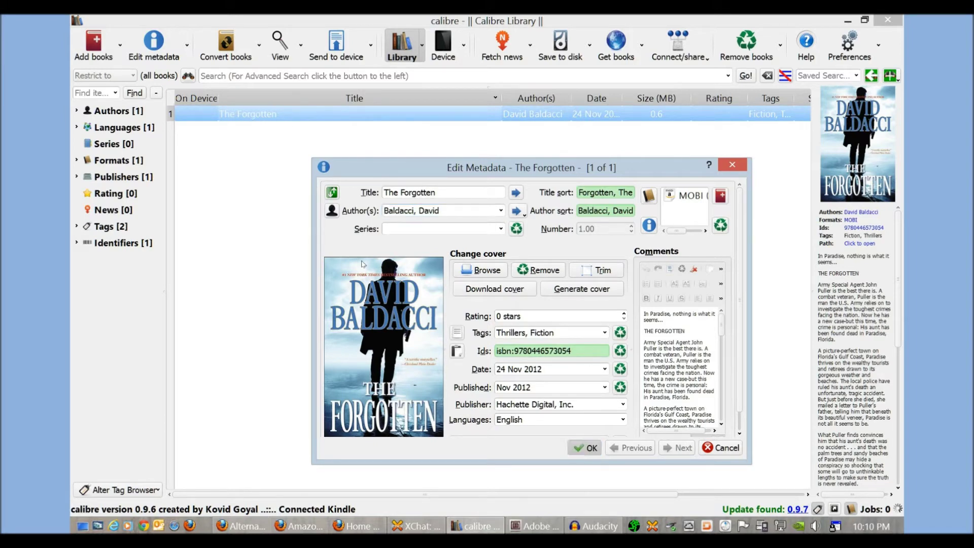
pyautogui.press('Return')
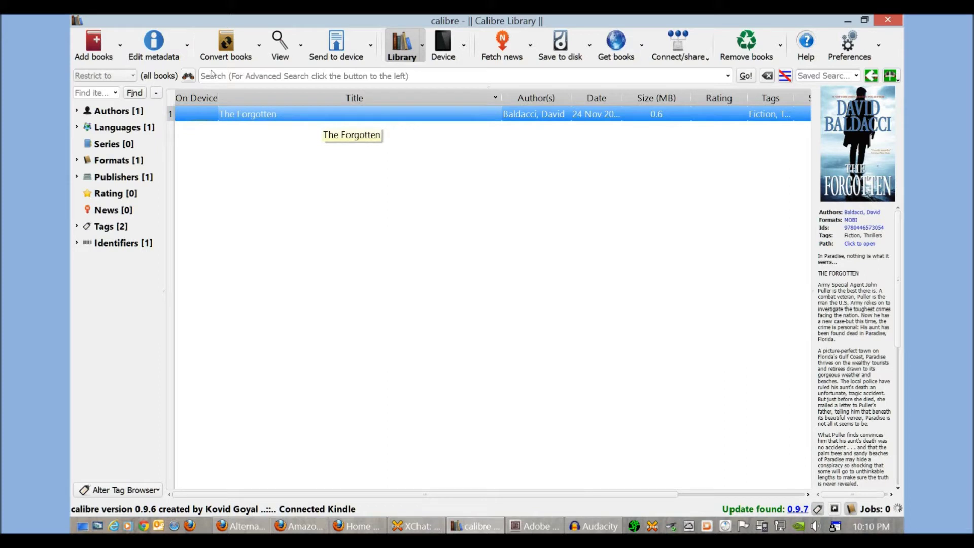
# Step: Send The Forgotten to the main memory of the connected Kindle
pyautogui.rightClick(309, 114)
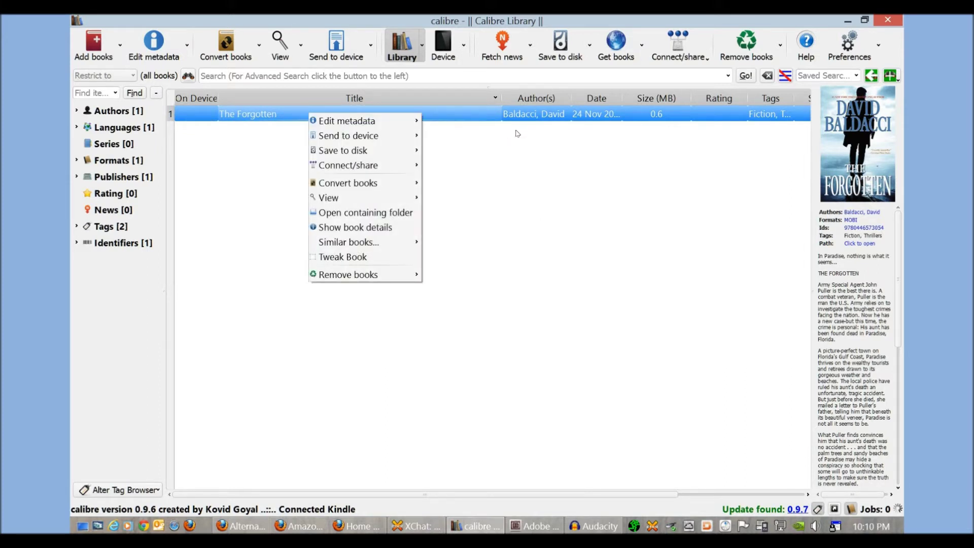
pyautogui.moveTo(348, 182)
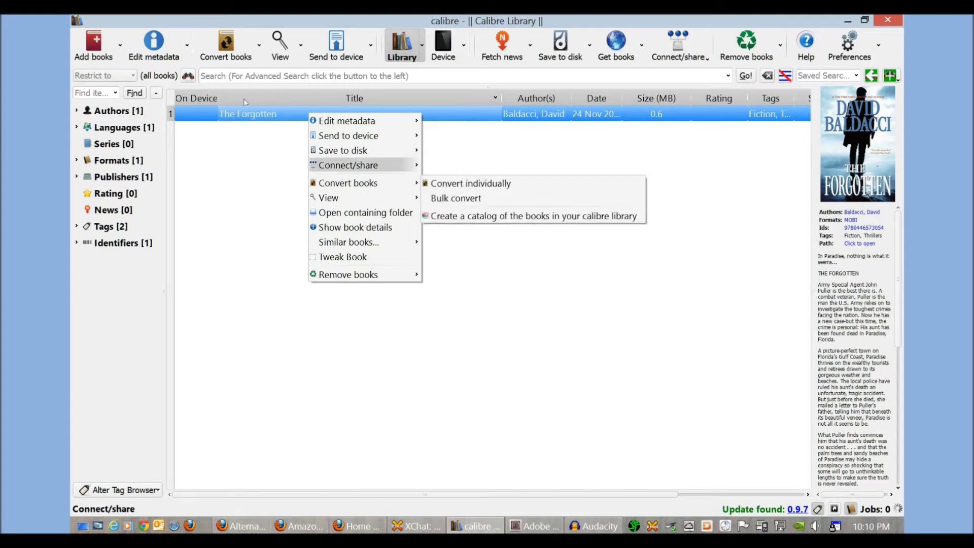
pyautogui.moveTo(348, 135)
pyautogui.press('Right')
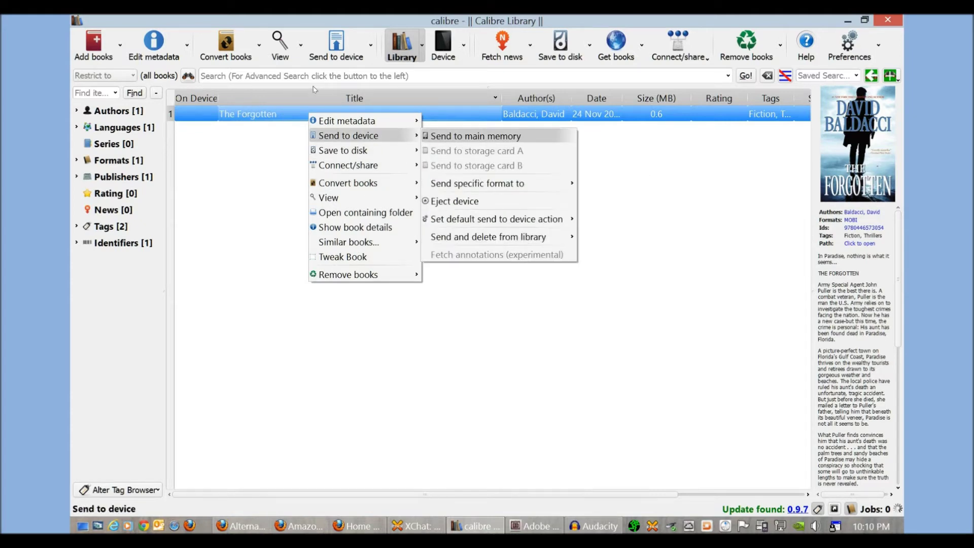
pyautogui.press('Return')
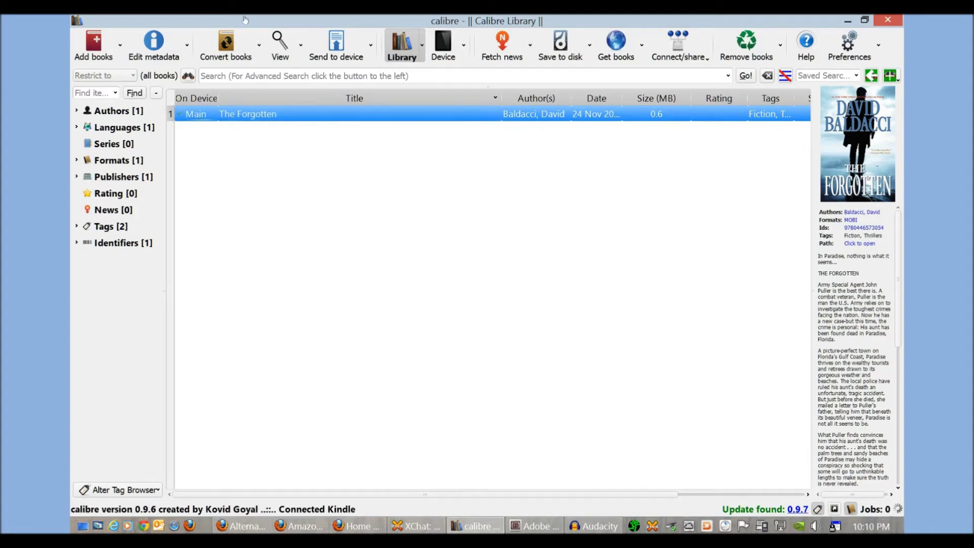
# Step: Check the Kindle's book list for The Forgotten at its end, and return to the calibre library
pyautogui.click(443, 43)
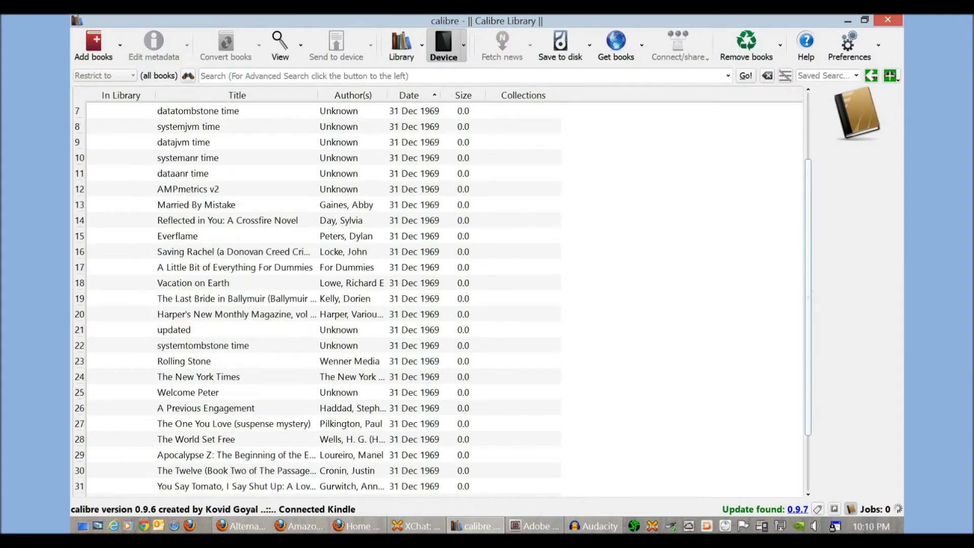
pyautogui.moveTo(808, 297); pyautogui.dragTo(808, 353)
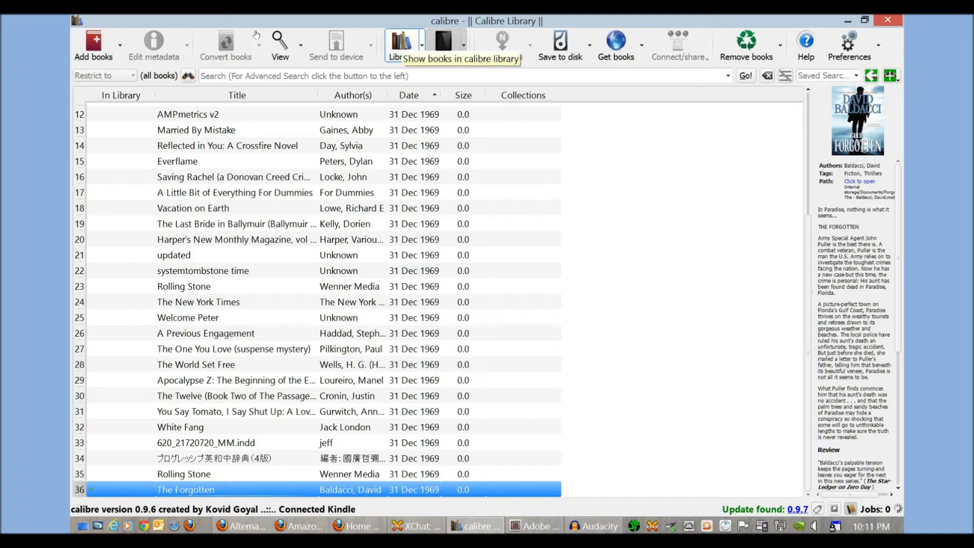
pyautogui.click(444, 44)
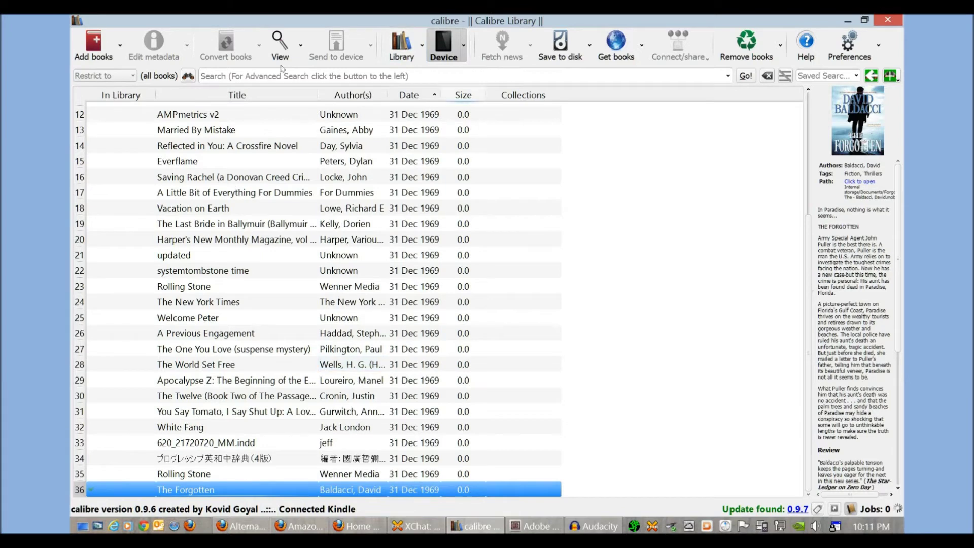
pyautogui.click(404, 49)
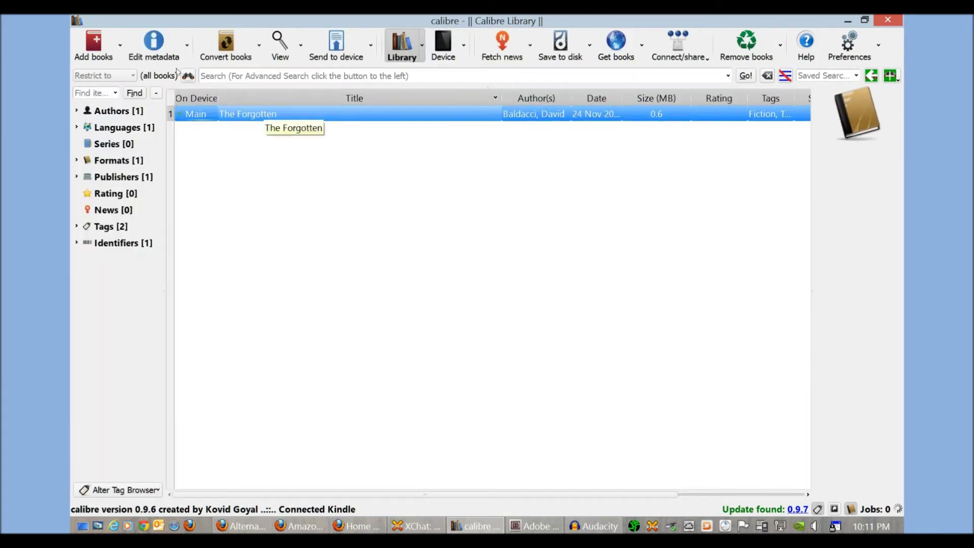
pyautogui.press('F2')
pyautogui.rightClick(258, 114)
pyautogui.click(202, 113)
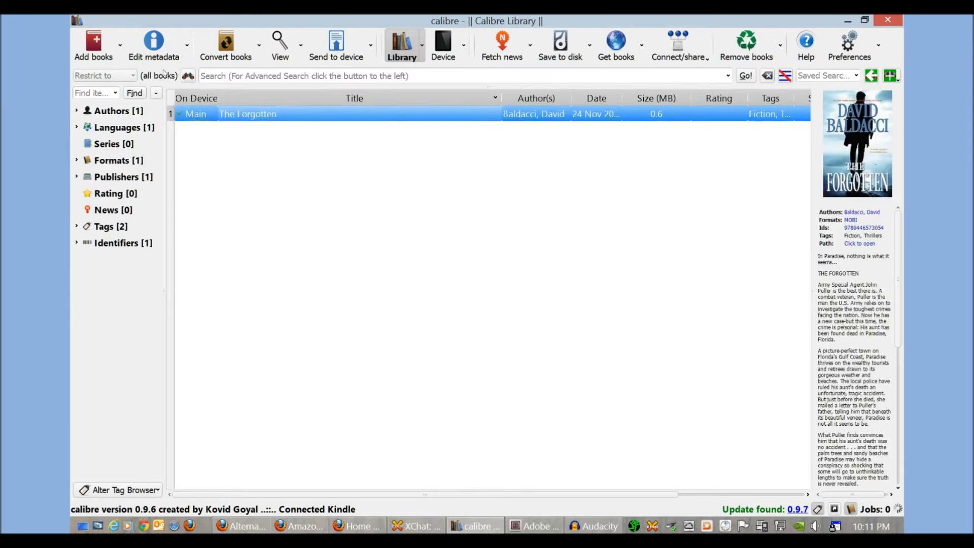
# Step: Remove The Forgotten from the calibre library only, keeping the copy on the device
pyautogui.rightClick(244, 114)
pyautogui.press('Down')
pyautogui.press('Down')
pyautogui.press('Right')
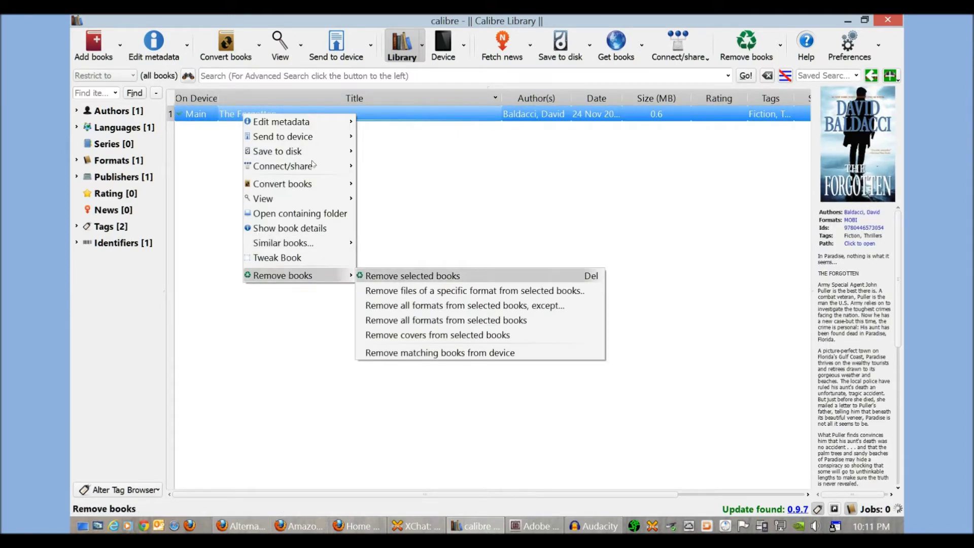
pyautogui.press('Return')
pyautogui.hotkey('shift', 'Tab')
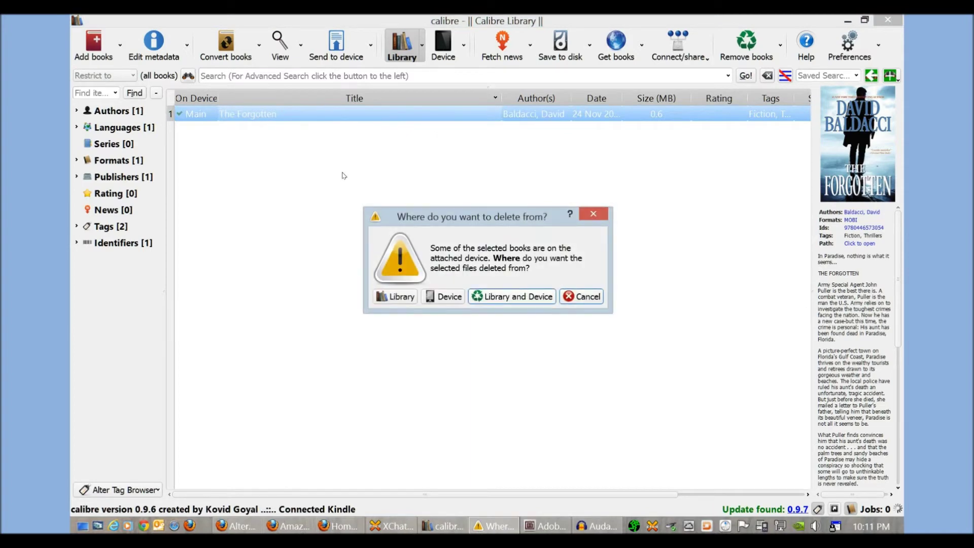
pyautogui.hotkey('shift', 'Tab')
pyautogui.hotkey('shift', 'Tab')
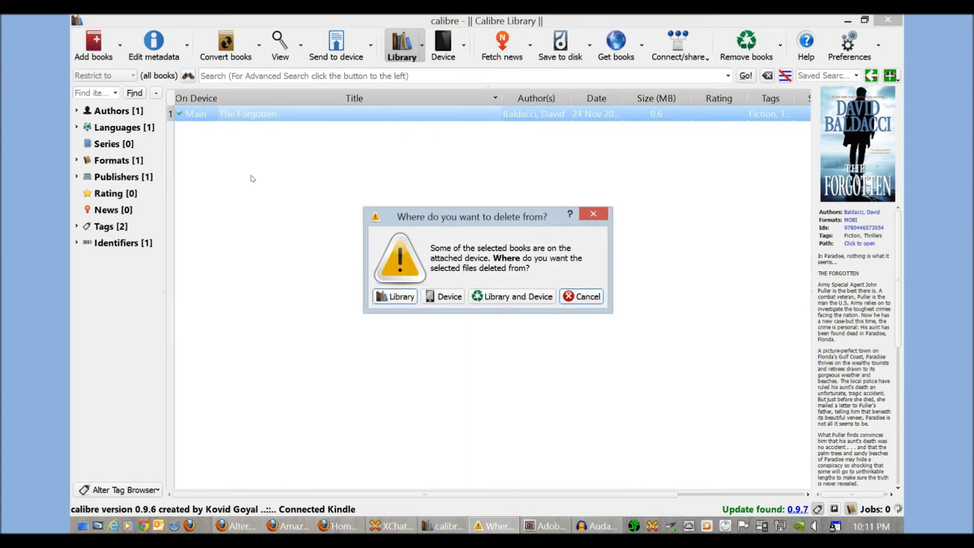
pyautogui.press('Return')
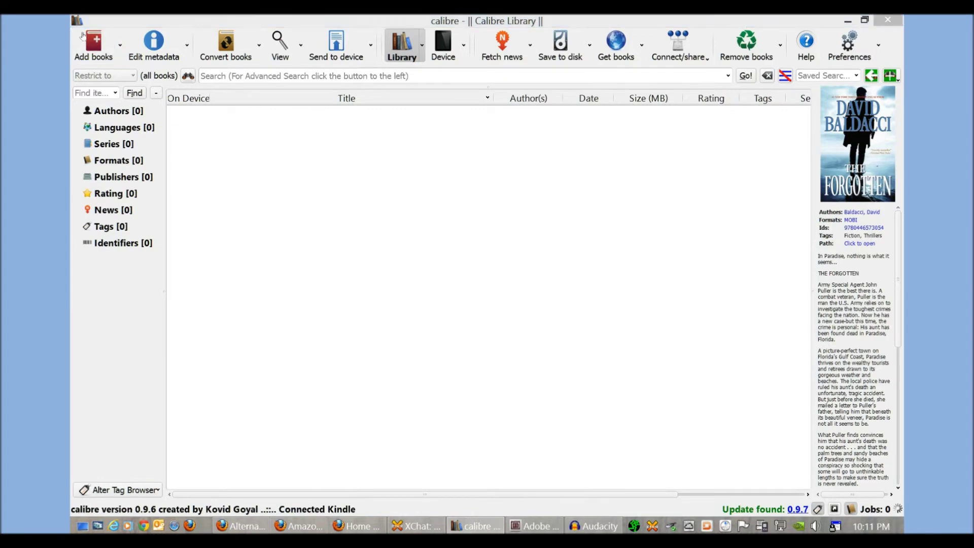
# Step: Add "The Forgotten - David Baldacci.epub" to the library from the epub folder on the Desktop
pyautogui.click(83, 35)
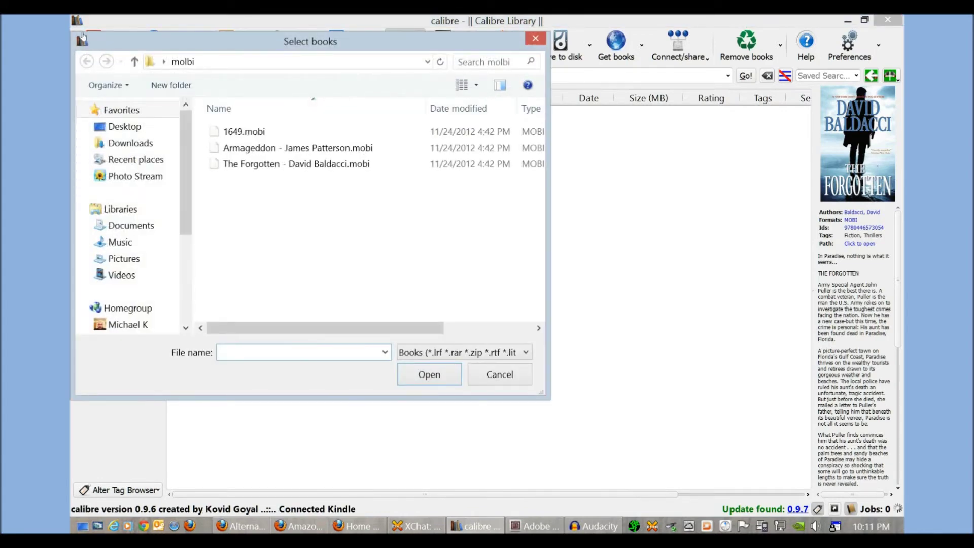
pyautogui.click(125, 126)
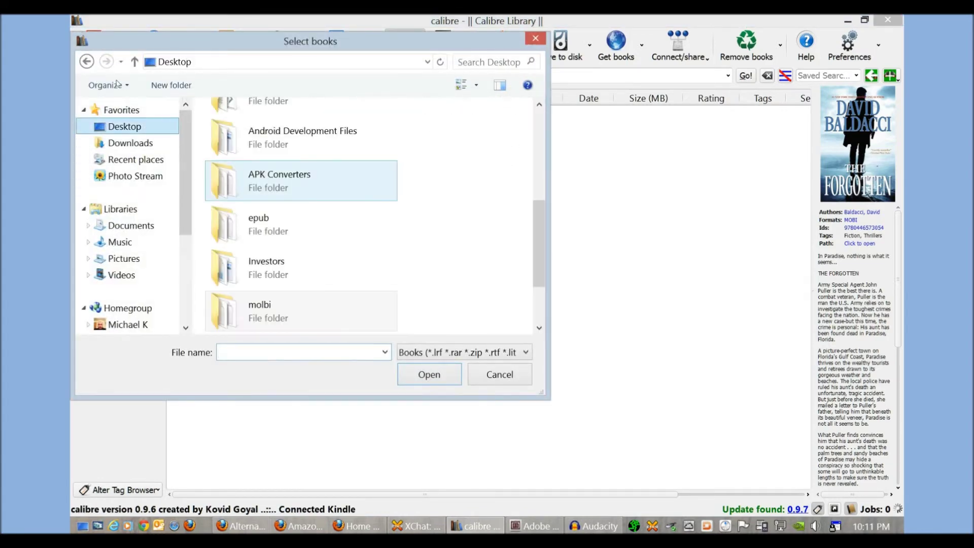
pyautogui.scroll(-3, 329, 148)
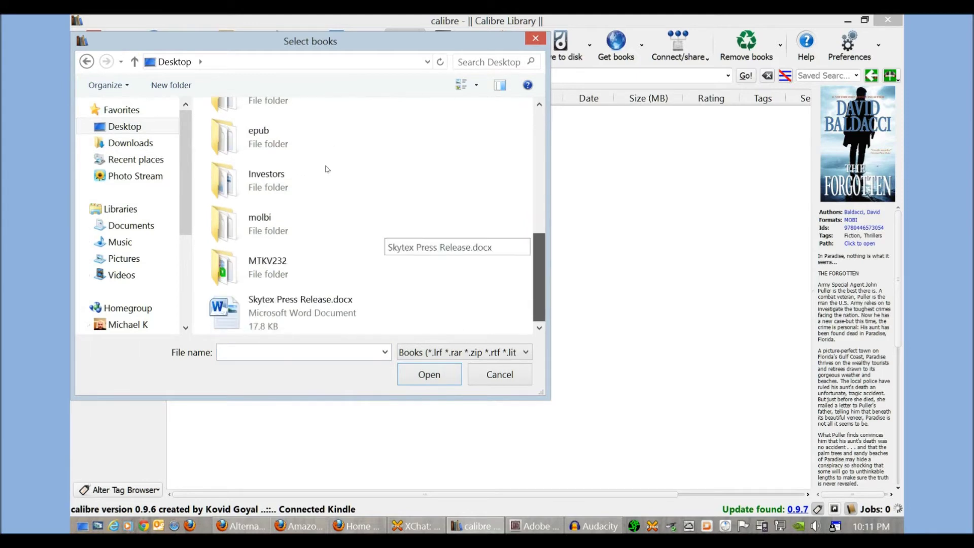
pyautogui.click(304, 137)
pyautogui.doubleClick(304, 137)
pyautogui.click(304, 163)
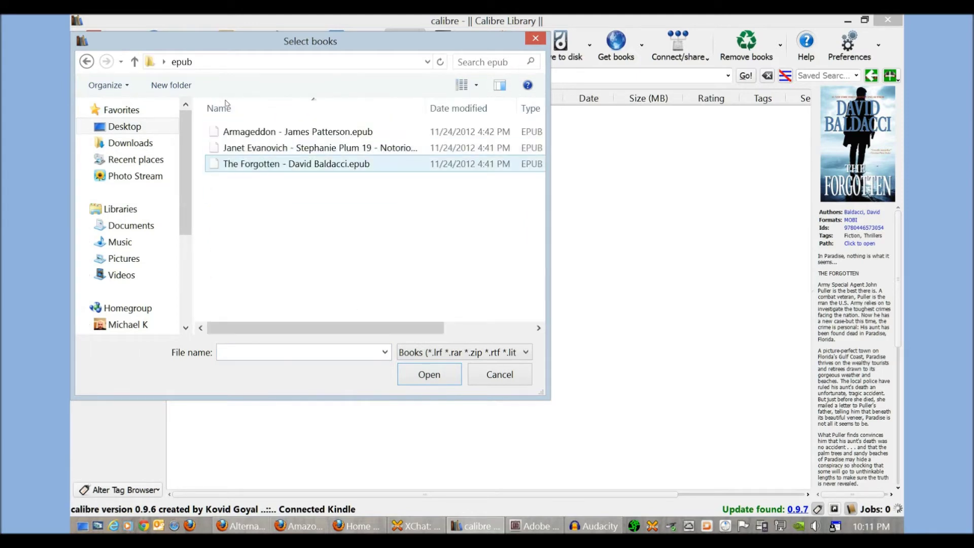
pyautogui.doubleClick(304, 164)
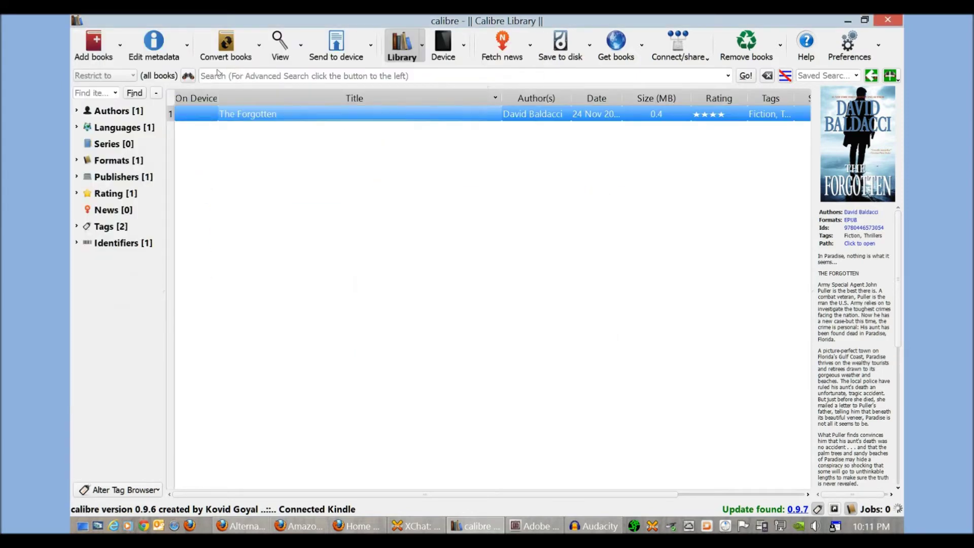
pyautogui.click(376, 114)
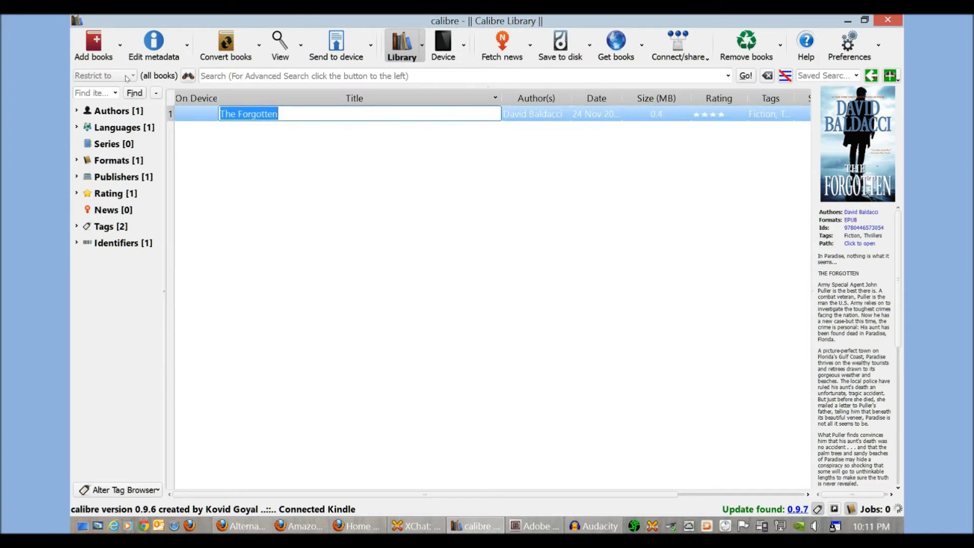
pyautogui.press('Escape')
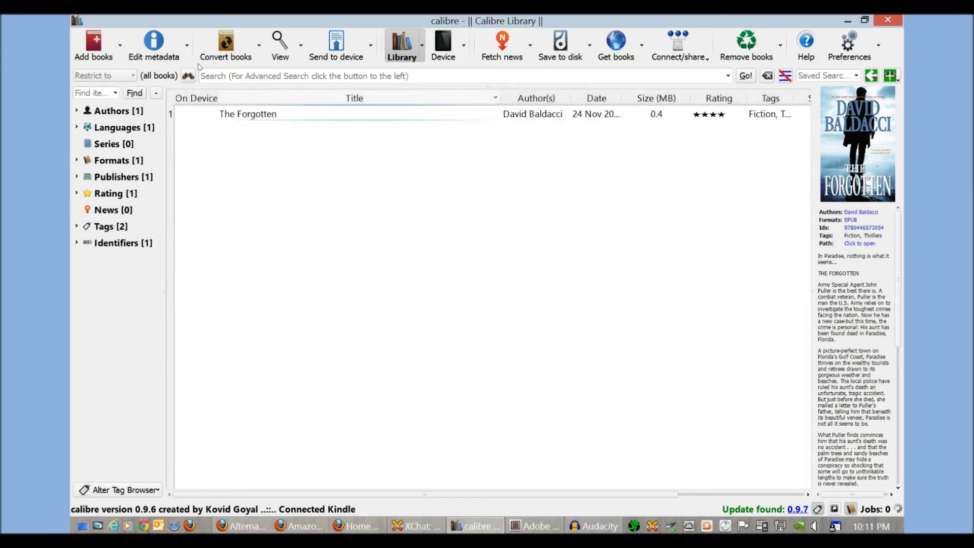
# Step: Convert The Forgotten individually from EPUB to MOBI and check the conversion in the jobs list
pyautogui.rightClick(233, 117)
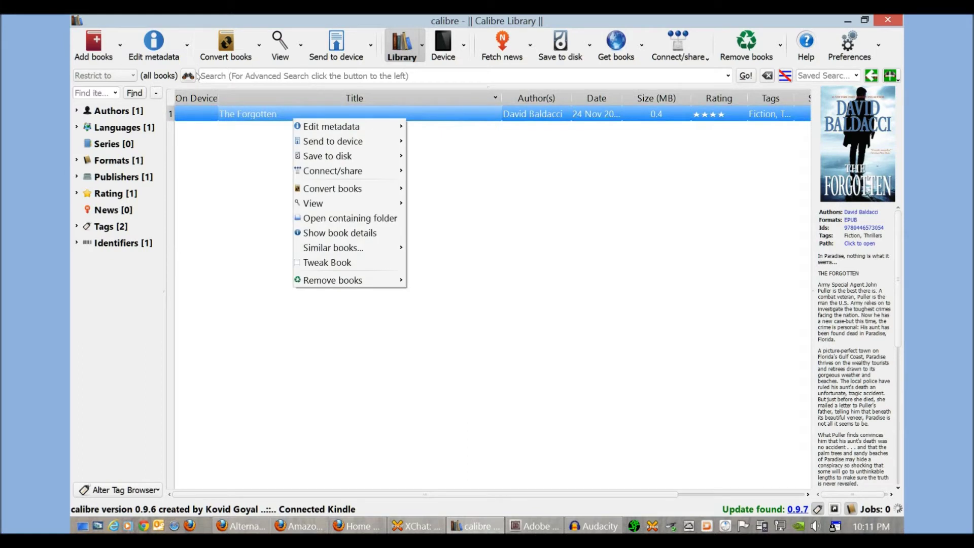
pyautogui.press('Right')
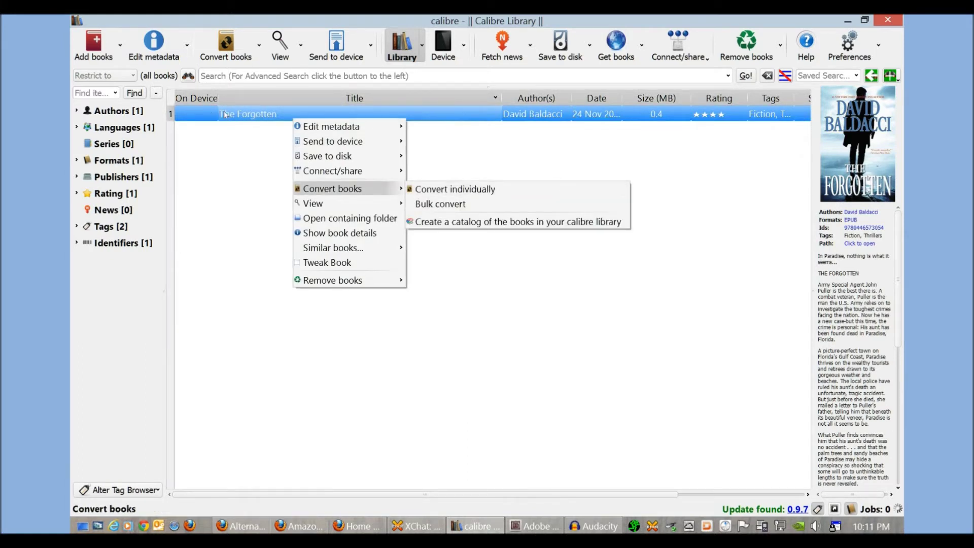
pyautogui.press('Right')
pyautogui.press('Return')
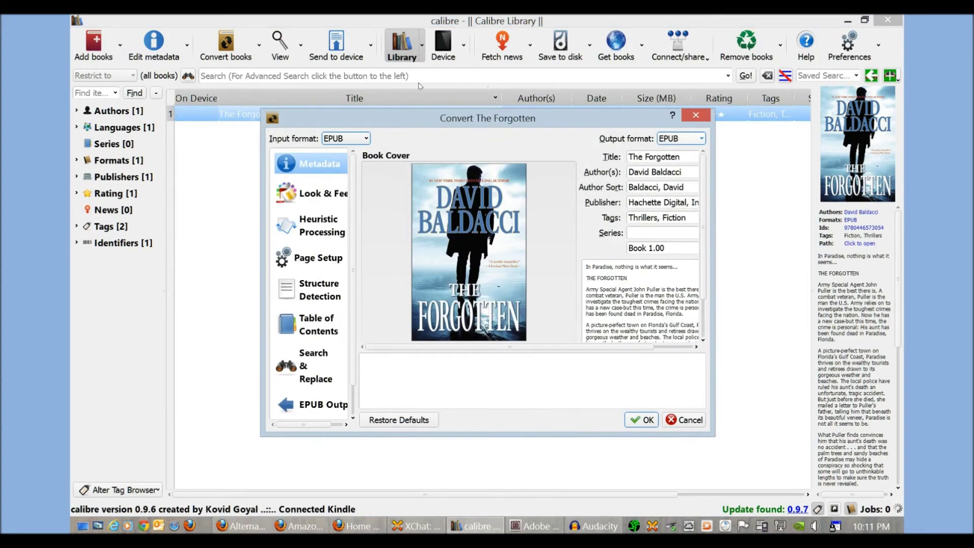
pyautogui.press('Tab')
pyautogui.hotkey('alt', 'Down')
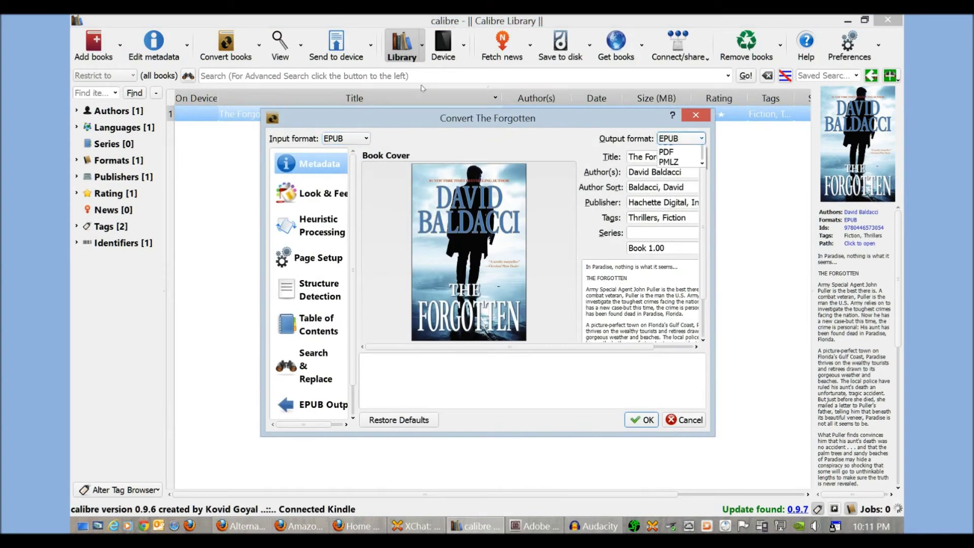
pyautogui.press('Down')
pyautogui.press('Return')
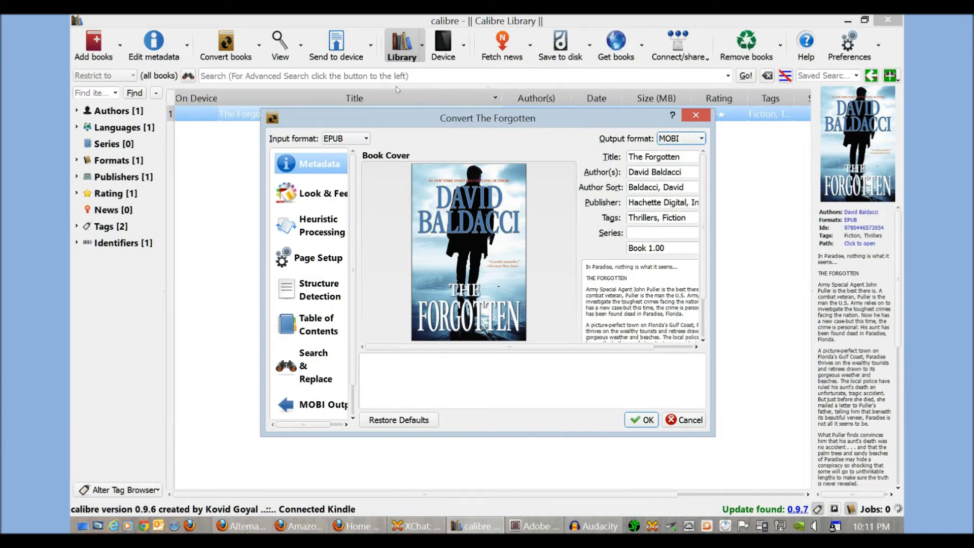
pyautogui.press('Return')
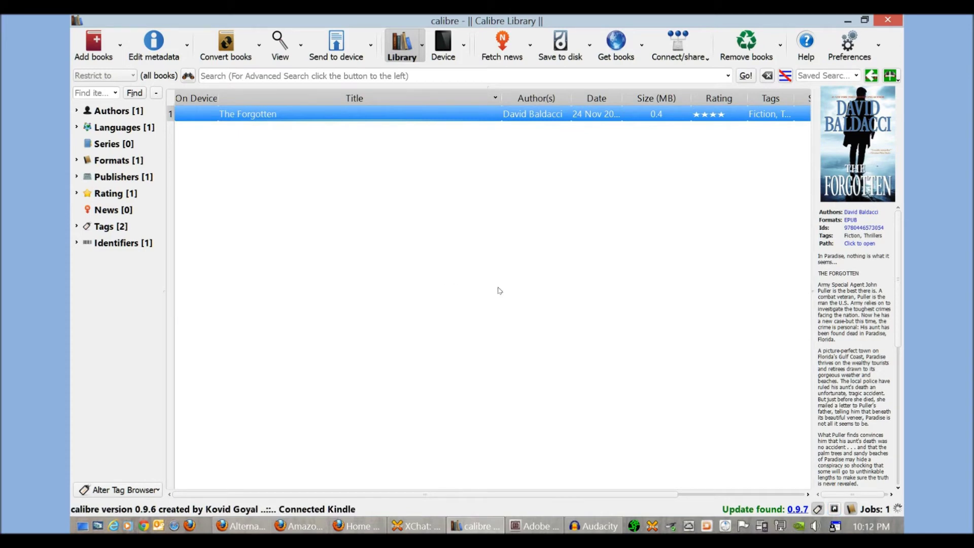
pyautogui.hotkey('shift', 'alt', 'j')
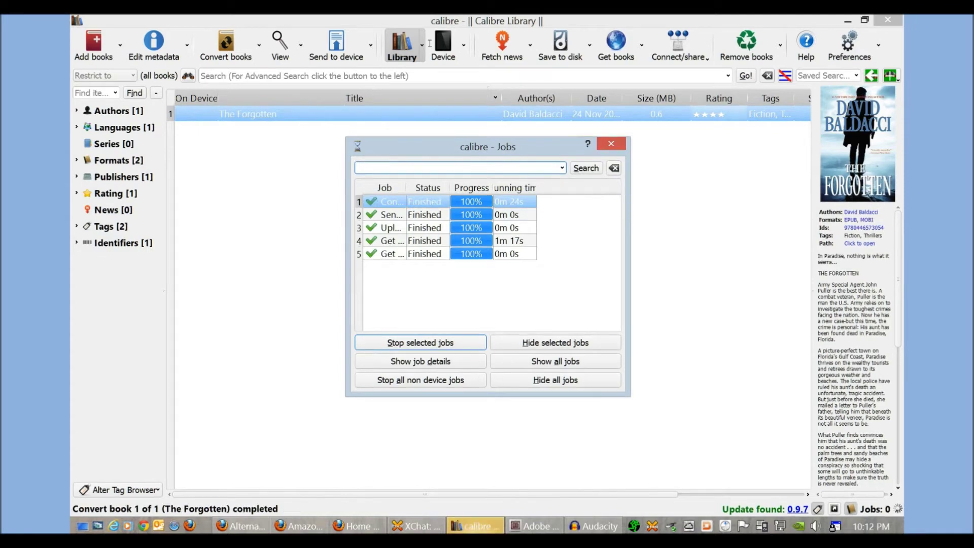
pyautogui.press('Escape')
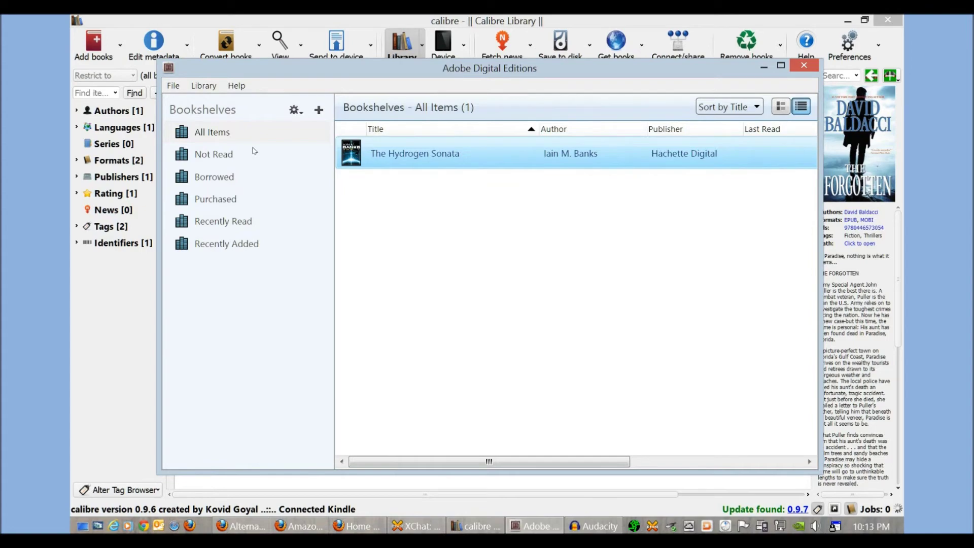
# Step: Switch to Firefox and examine the Good e-Reader App Store Client entry on the Alternative Android App Stores page
pyautogui.click(241, 525)
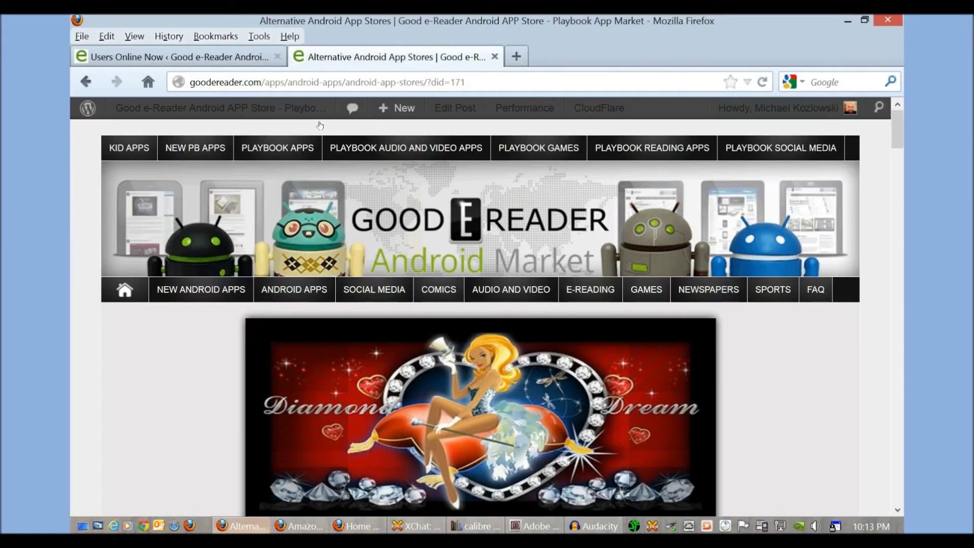
pyautogui.scroll(-8, 306, 204)
pyautogui.scroll(-2, 307, 206)
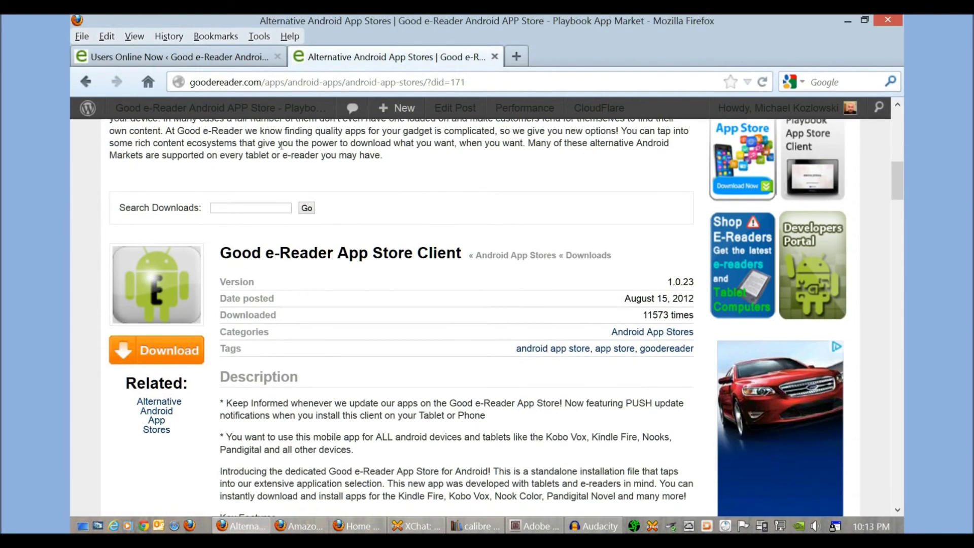
pyautogui.scroll(-2, 274, 152)
pyautogui.scroll(6, 263, 127)
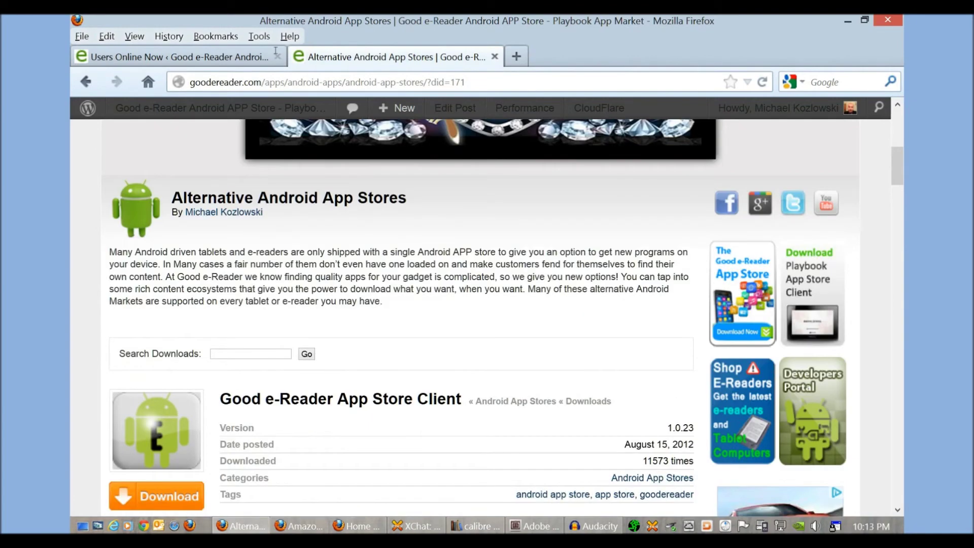
pyautogui.scroll(-1, 246, 101)
pyautogui.scroll(-3, 247, 100)
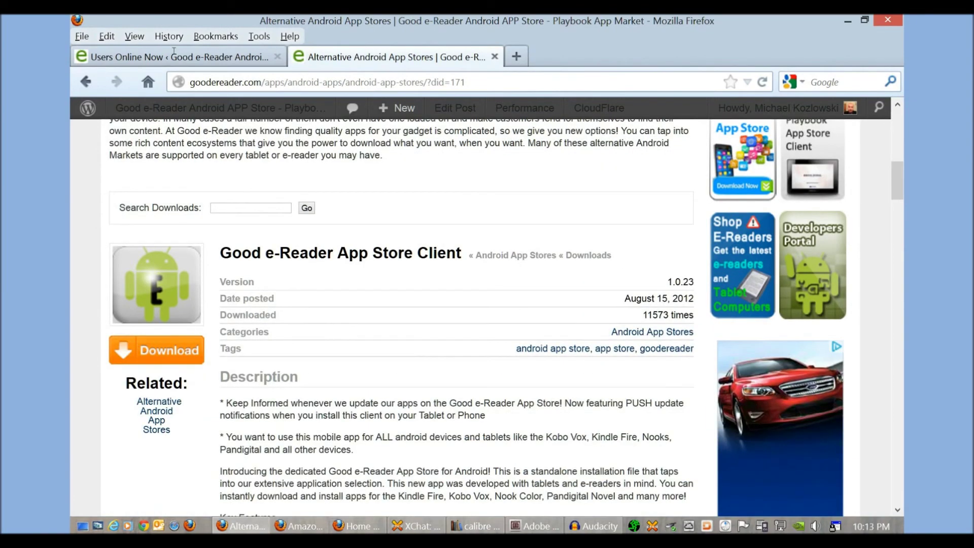
pyautogui.scroll(-2, 297, 208)
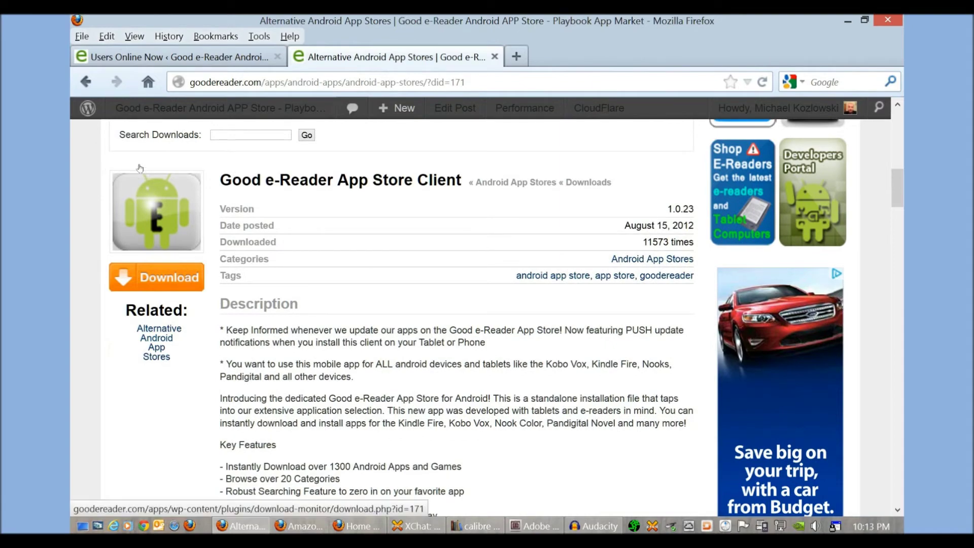
pyautogui.scroll(10, 289, 206)
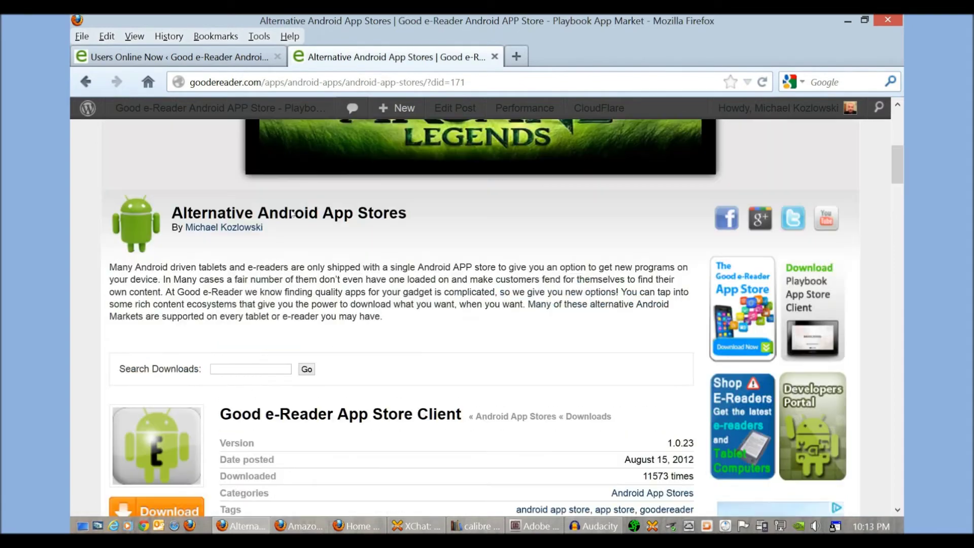
pyautogui.scroll(5, 369, 173)
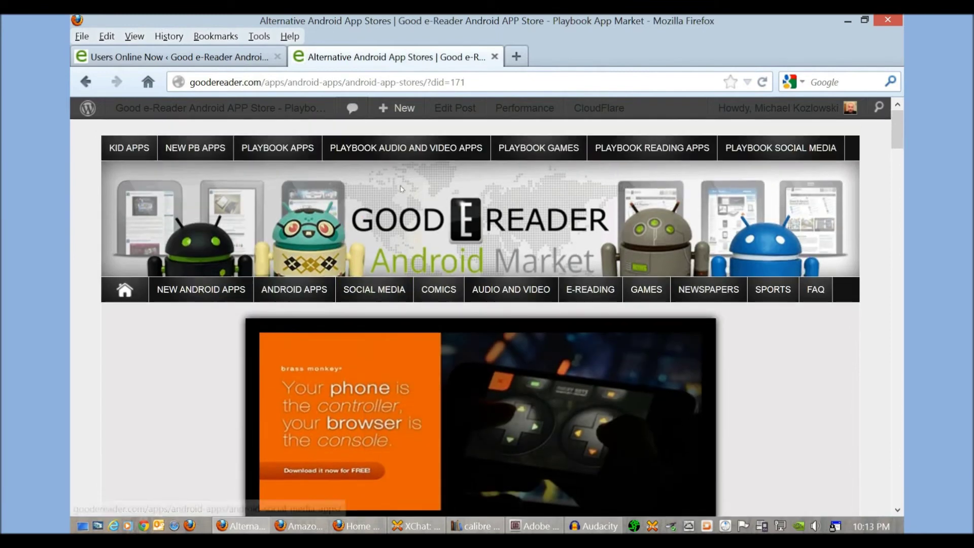
# Step: Open the E-Reading category of the Good e-Reader Android Market and look through its popular downloads
pyautogui.click(590, 289)
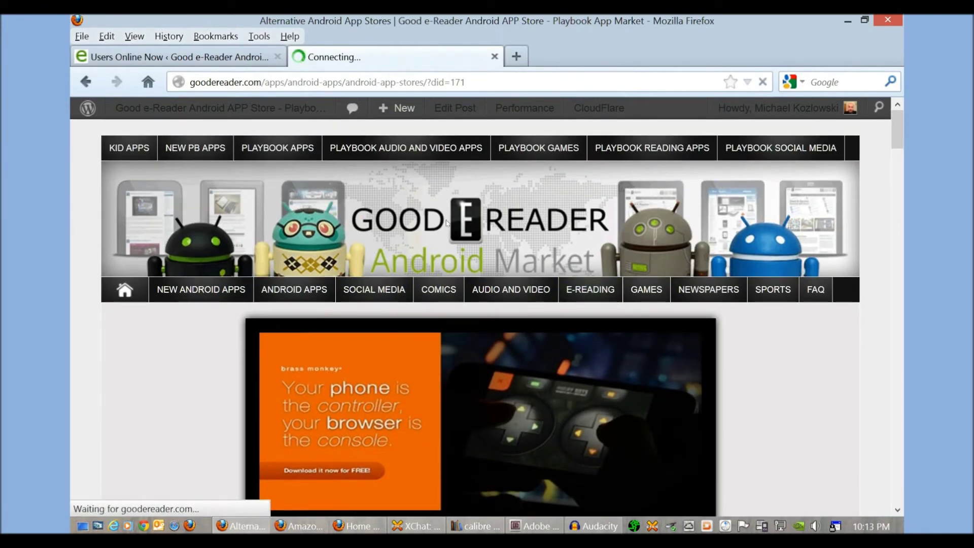
pyautogui.scroll(-10, 446, 224)
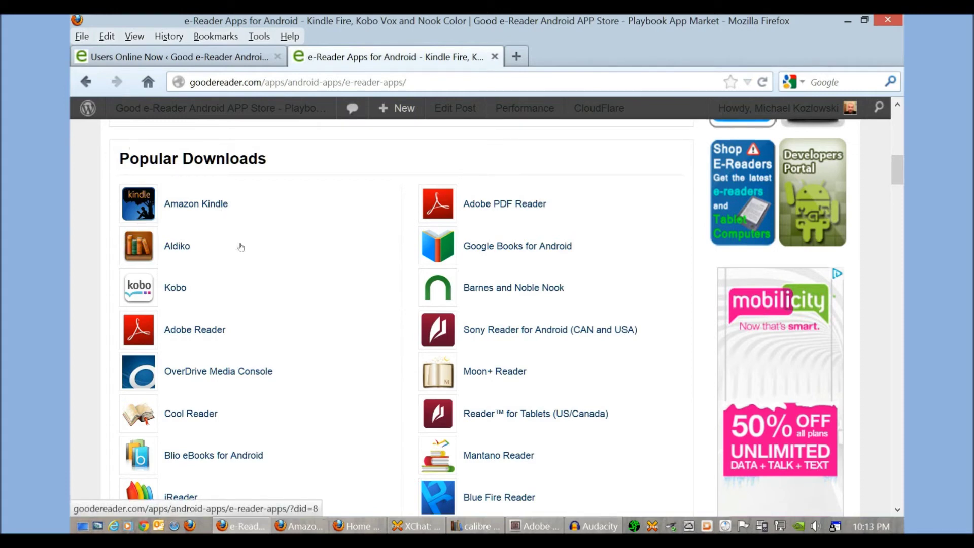
pyautogui.scroll(-8, 185, 244)
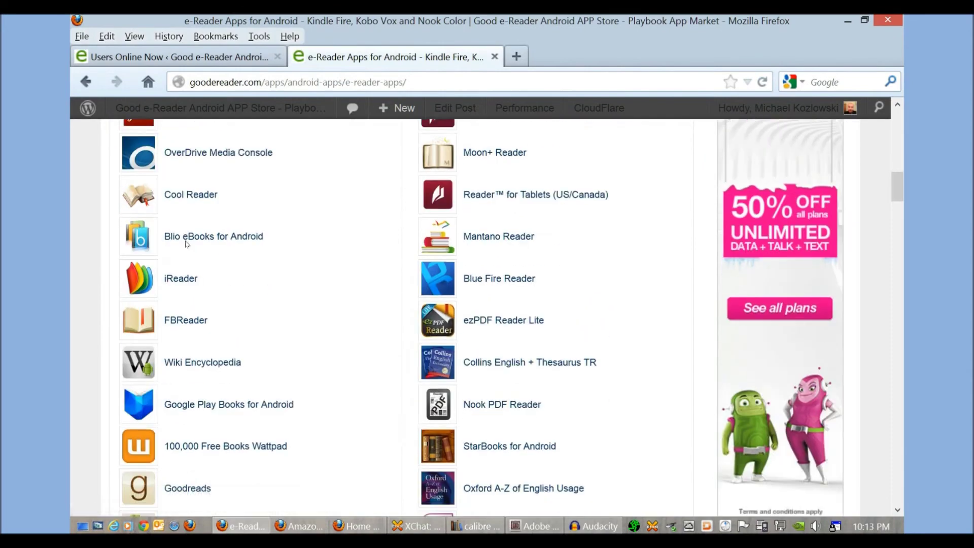
pyautogui.scroll(-13, 184, 245)
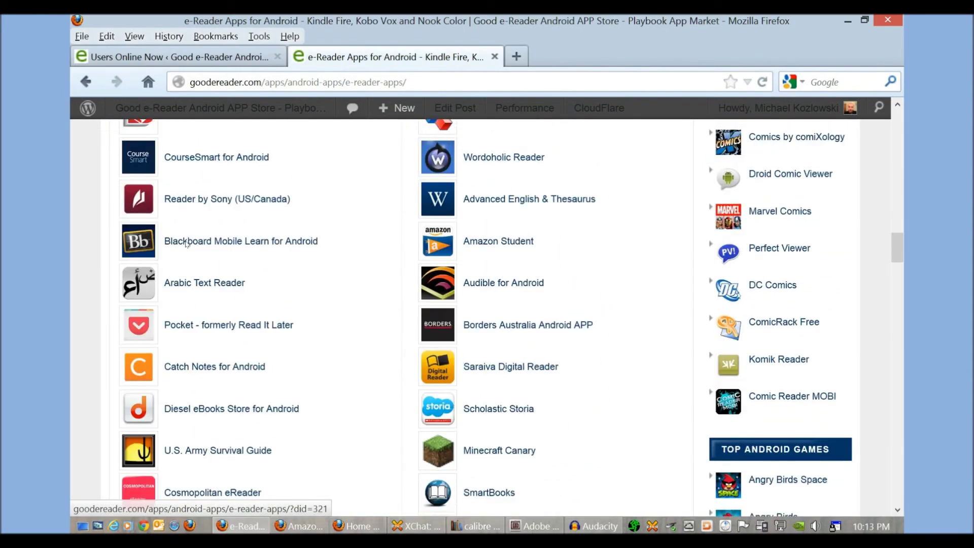
# Step: Look through the rest of the e-reader apps listed on the Good e-Reader Android Market page
pyautogui.scroll(-11, 184, 244)
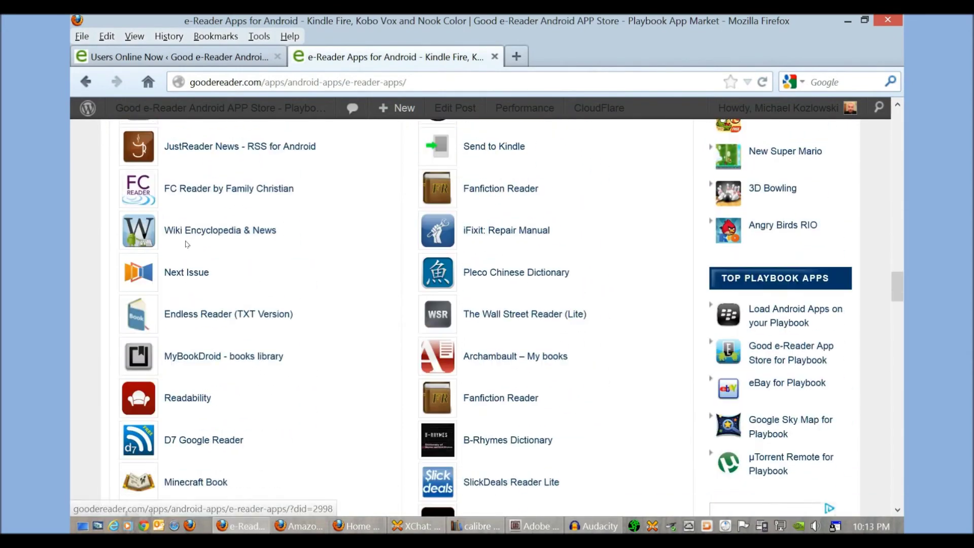
pyautogui.scroll(-5, 186, 244)
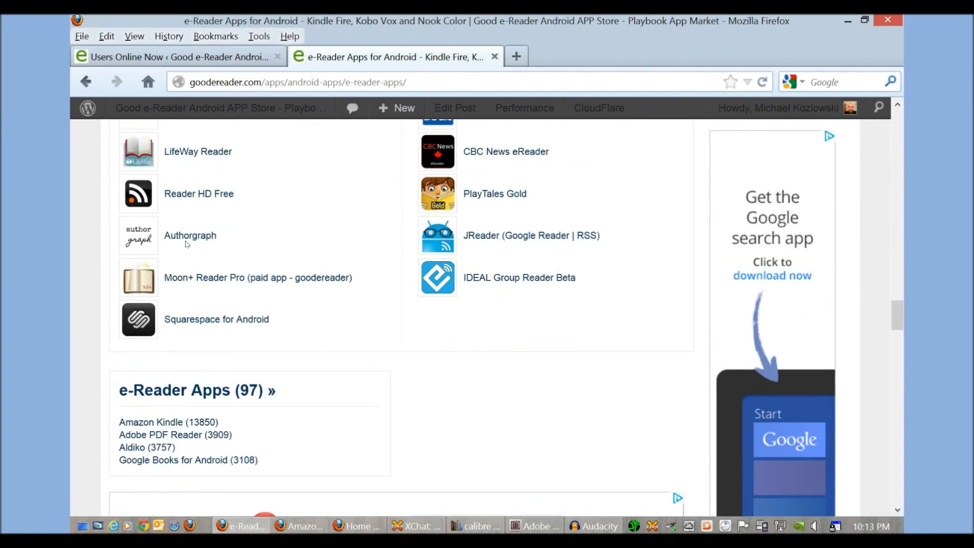
pyautogui.middleClick(540, 405)
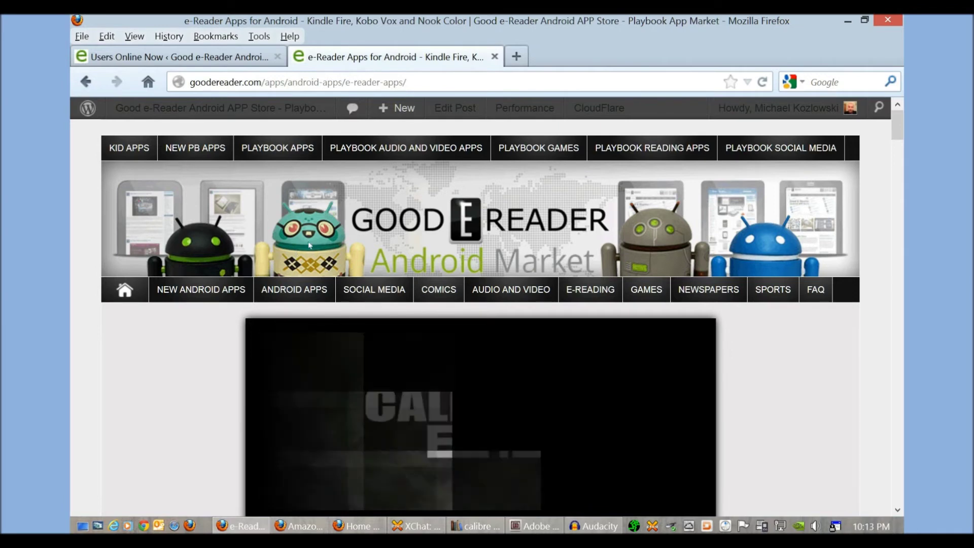
# Step: Switch to the Dropbox window in Firefox and dismiss its open upload dialog
pyautogui.click(357, 526)
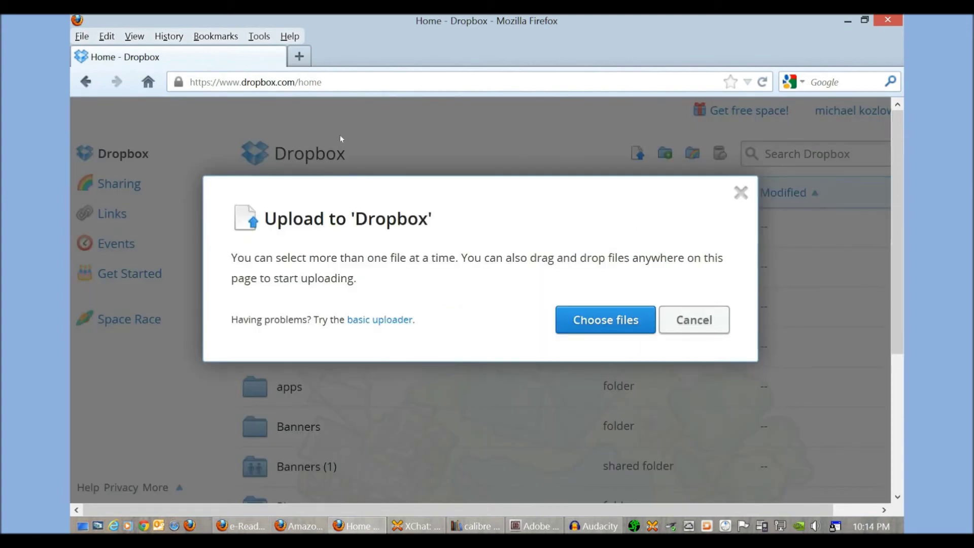
pyautogui.click(693, 320)
pyautogui.moveTo(751, 509); pyautogui.dragTo(794, 510)
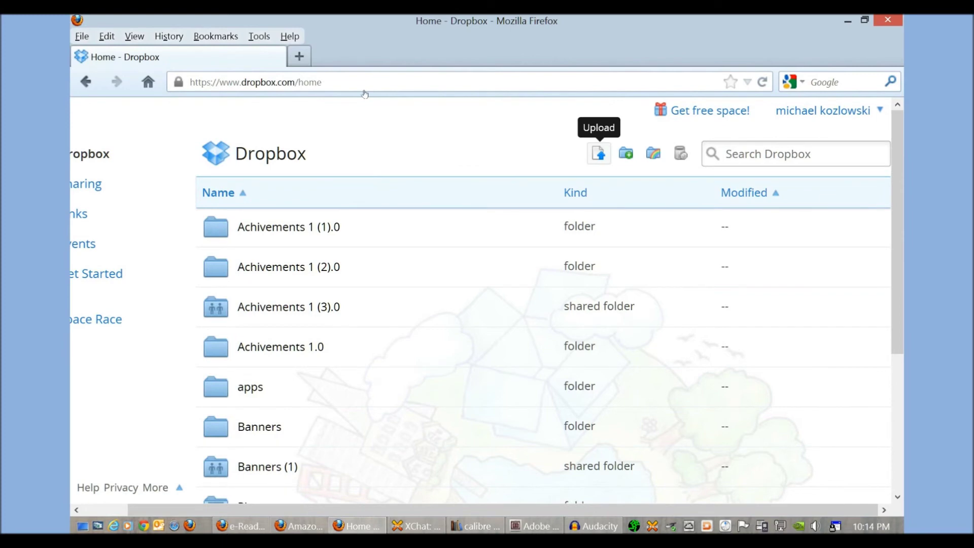
# Step: Upload "Armageddon - James Patterson.mobi" from the Desktop's molbi folder to Dropbox and check it in the file list
pyautogui.click(598, 152)
pyautogui.click(567, 319)
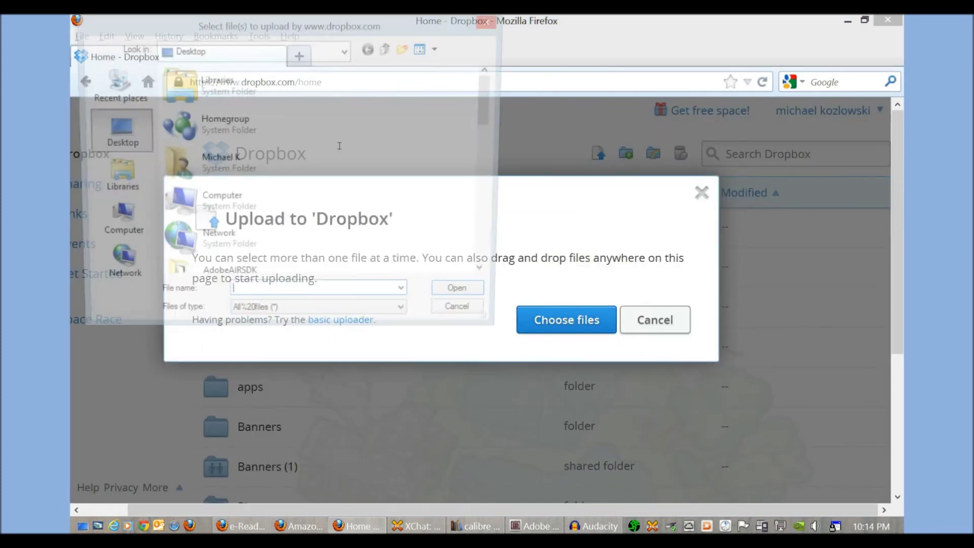
pyautogui.scroll(-5, 312, 75)
pyautogui.scroll(2, 300, 116)
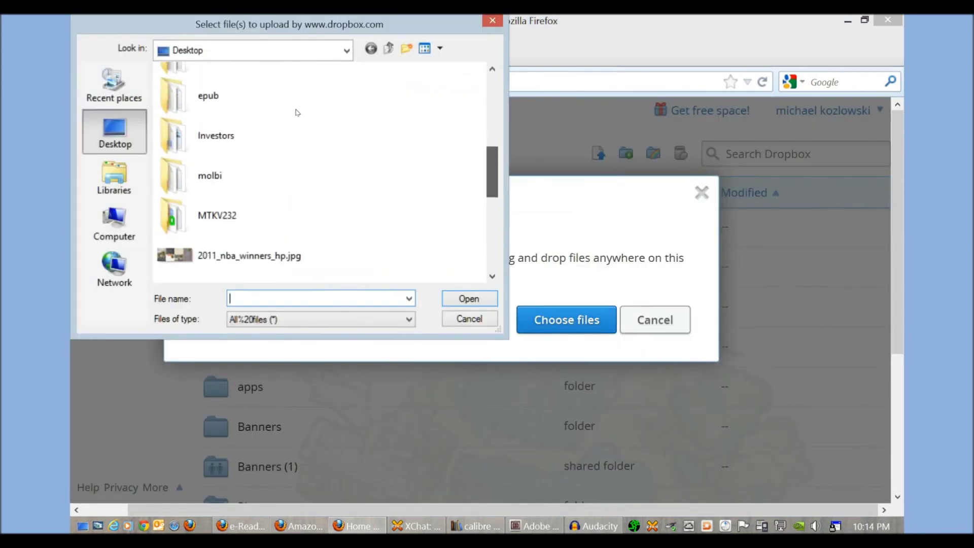
pyautogui.doubleClick(210, 175)
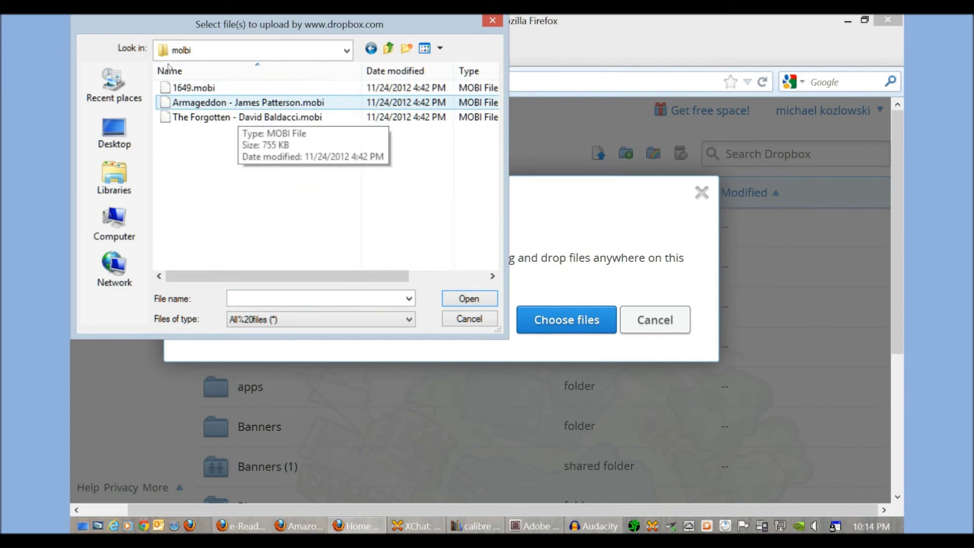
pyautogui.doubleClick(244, 102)
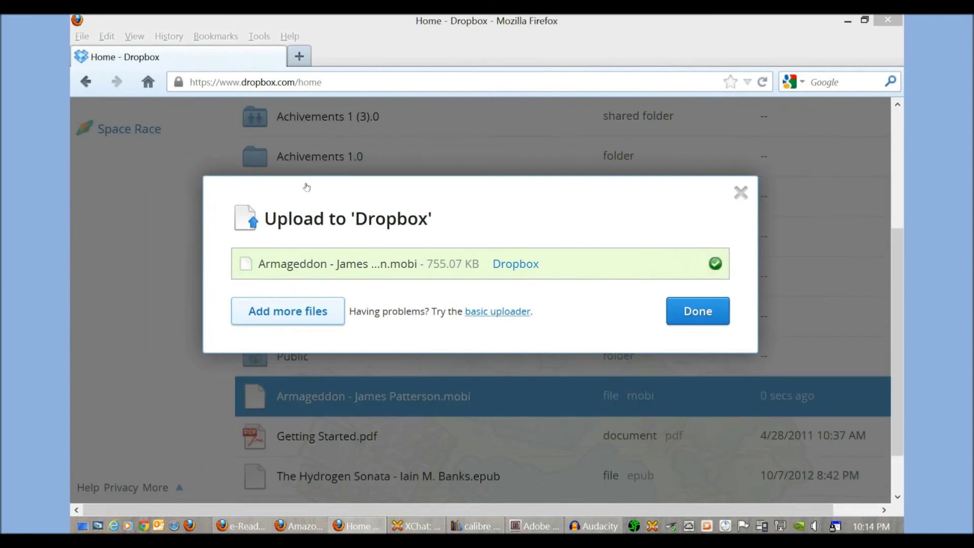
pyautogui.click(697, 310)
pyautogui.scroll(-1, 382, 226)
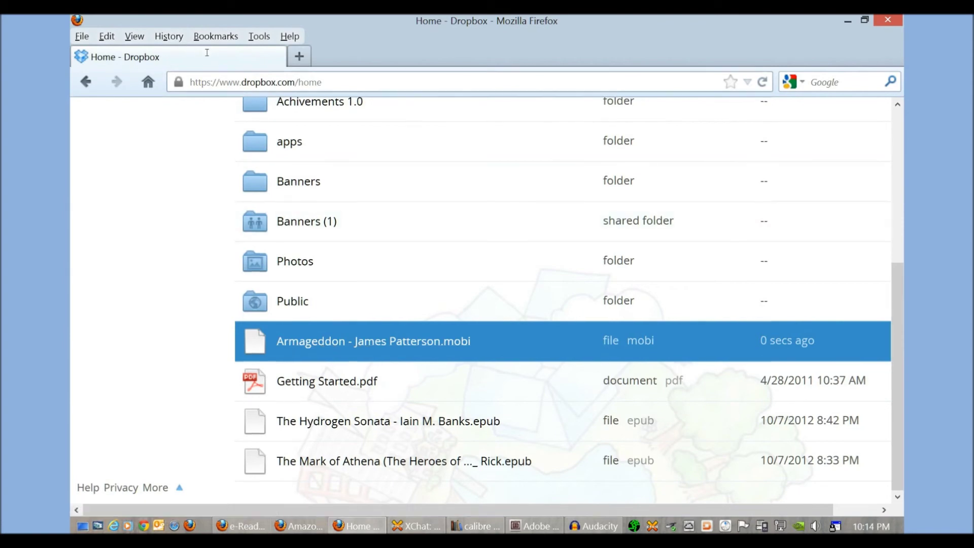
pyautogui.scroll(5, 256, 134)
pyautogui.scroll(-3, 278, 170)
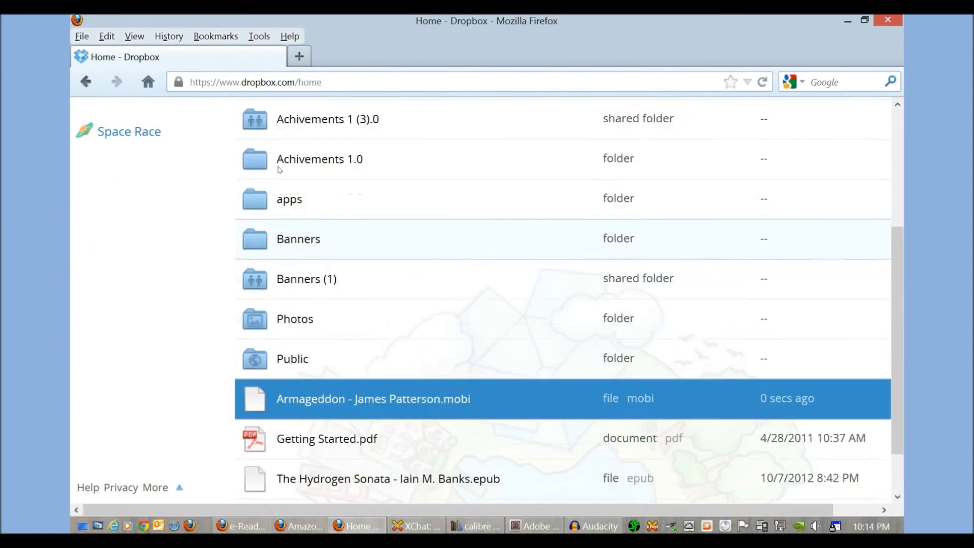
pyautogui.scroll(3, 278, 170)
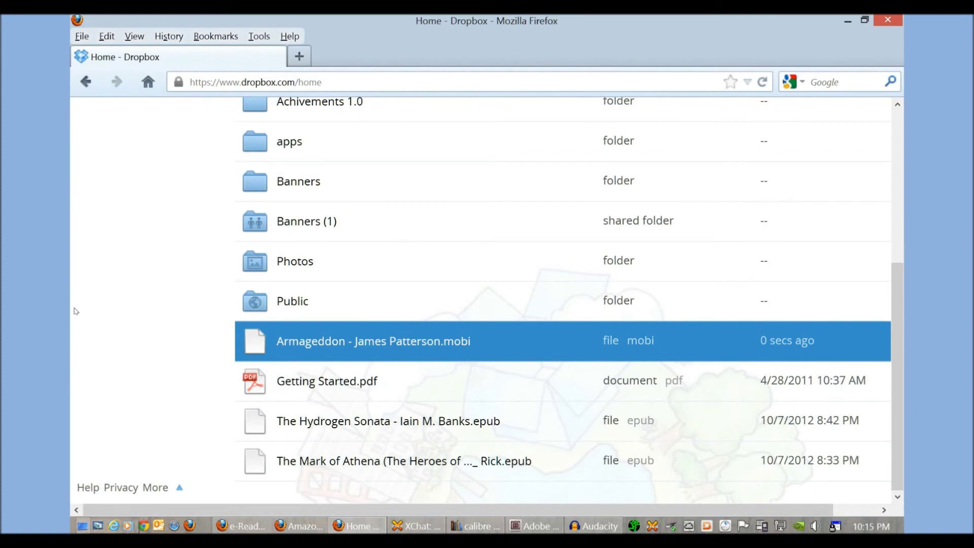
# Step: Open the connected Kindle's internal storage in File Explorer from the desktop and look through its folders
pyautogui.click(83, 526)
pyautogui.press('super+d')
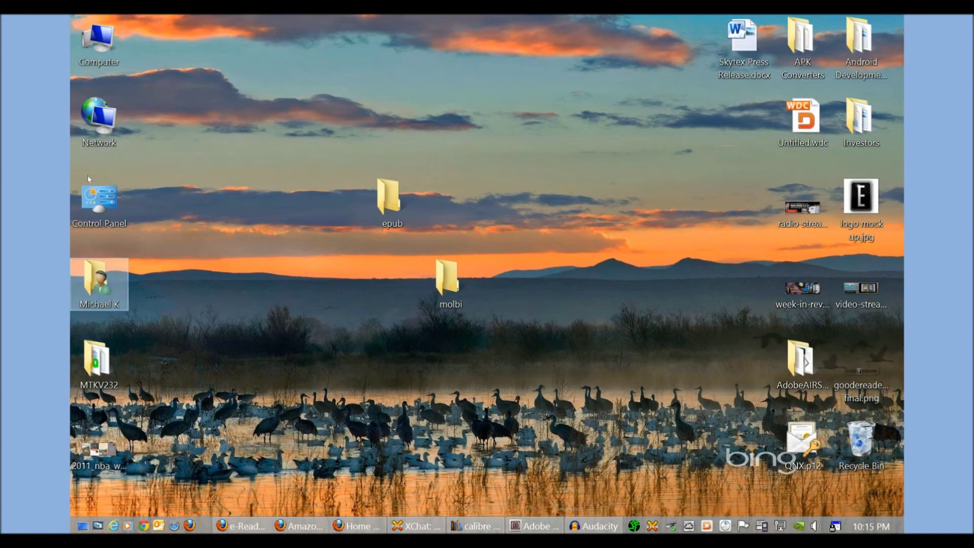
pyautogui.doubleClick(96, 284)
pyautogui.scroll(-3, 163, 245)
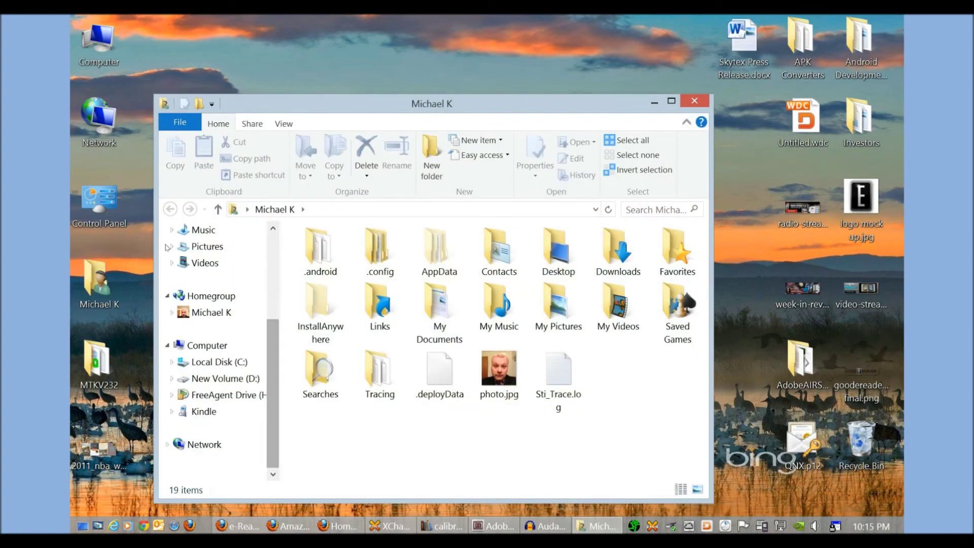
pyautogui.click(204, 411)
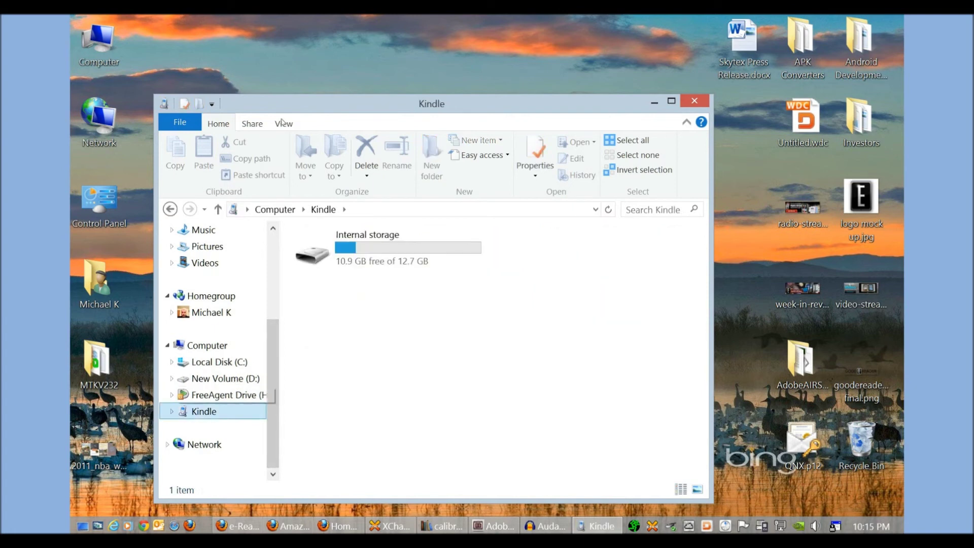
pyautogui.doubleClick(368, 241)
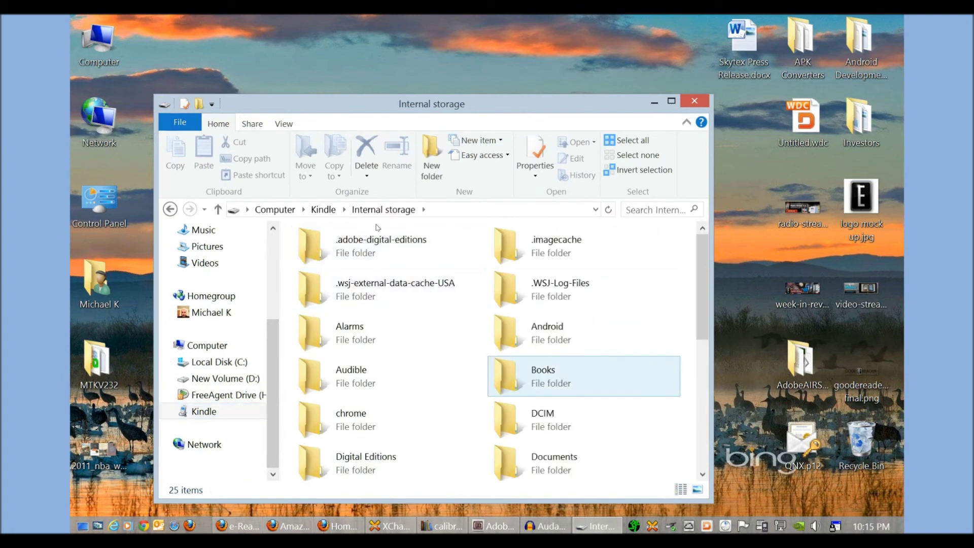
pyautogui.scroll(-5, 377, 227)
pyautogui.scroll(5, 376, 227)
pyautogui.scroll(-5, 376, 226)
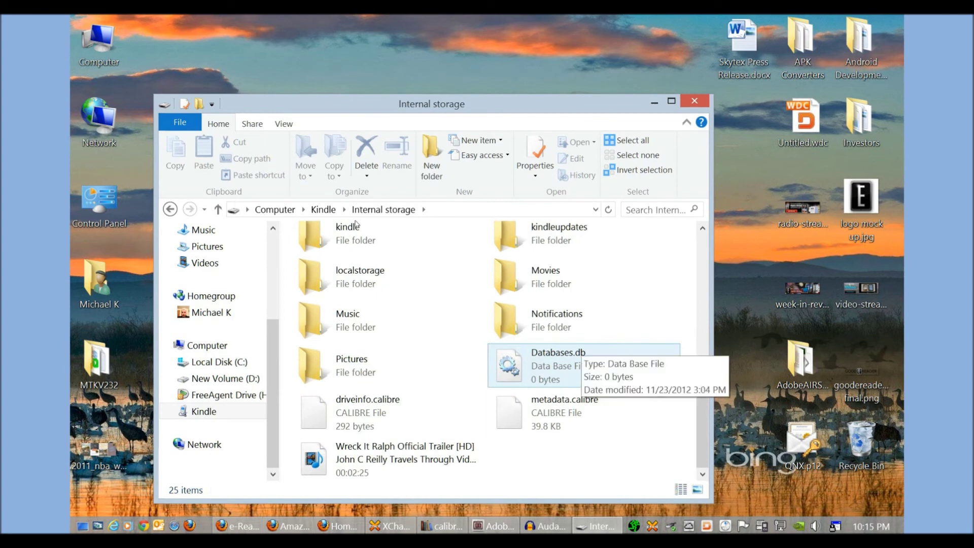
pyautogui.scroll(2, 355, 224)
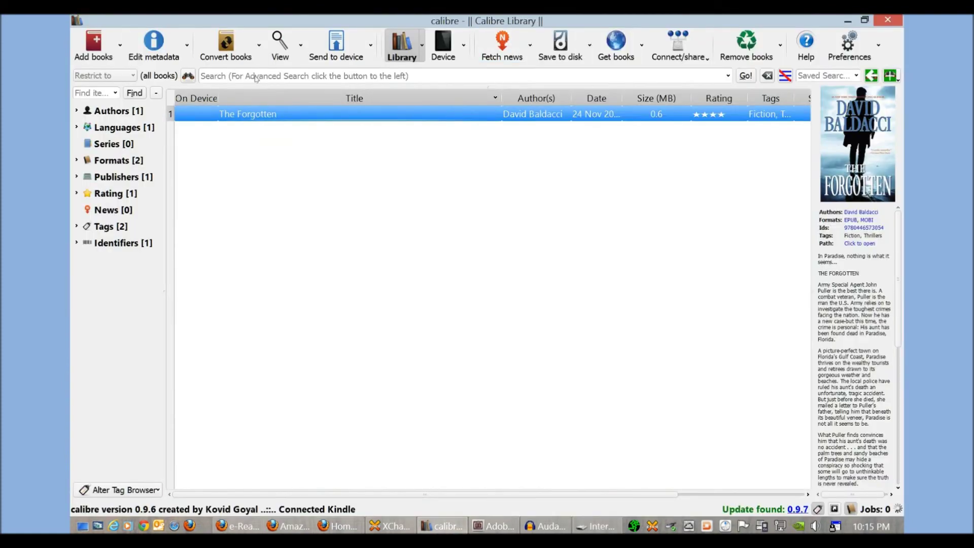
# Step: Switch to calibre, start a metadata download for The Forgotten from individual metadata editing, and cancel it without changing the book
pyautogui.rightClick(277, 113)
pyautogui.moveTo(431, 184)
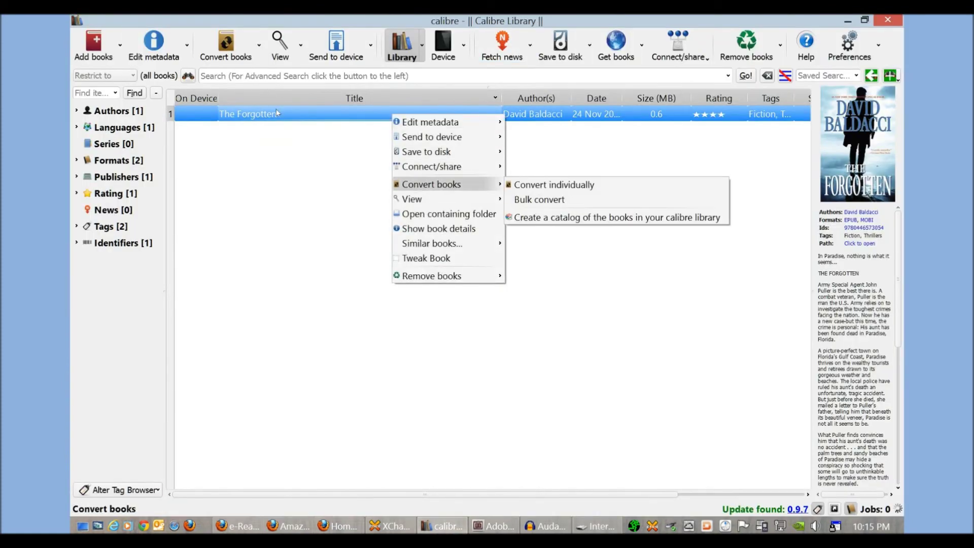
pyautogui.moveTo(431, 122)
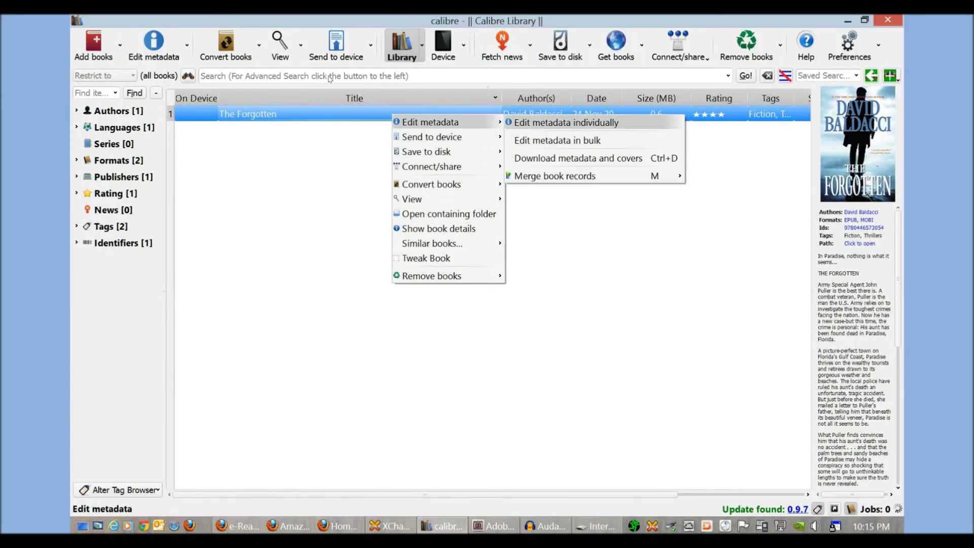
pyautogui.press('Return')
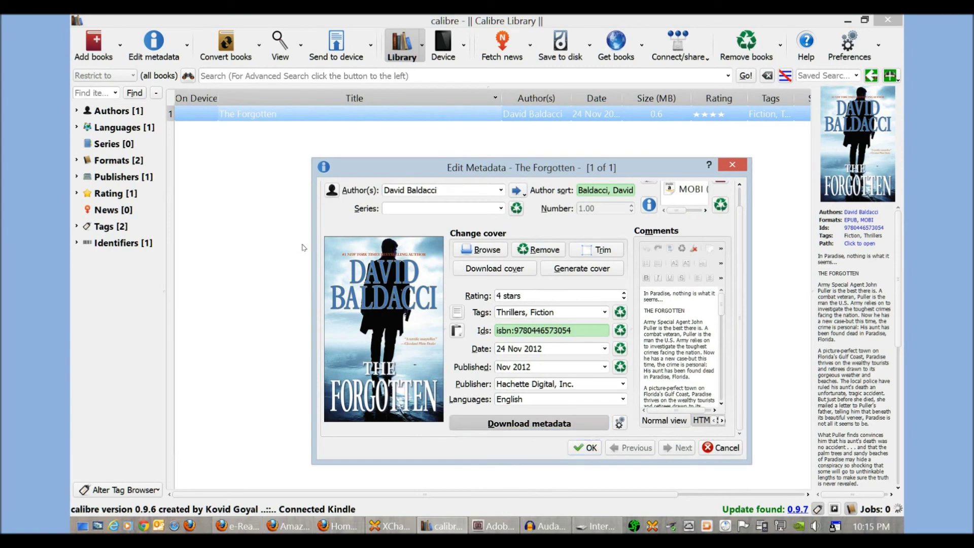
pyautogui.hotkey('alt', 'd')
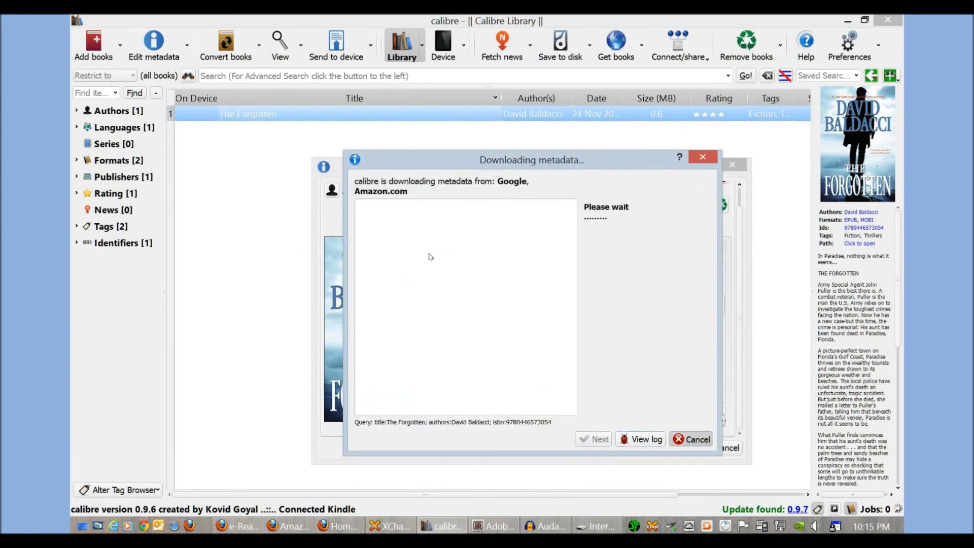
pyautogui.press('Escape')
pyautogui.press('Escape')
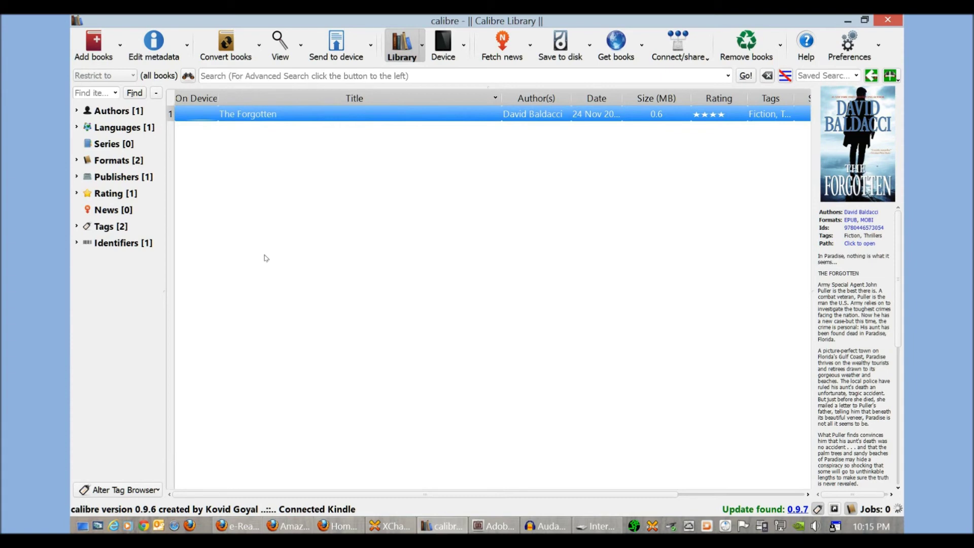
# Step: Switch back to File Explorer, inspect White Fang under eBooks > Jack London on the Kindle, and return to internal storage
pyautogui.hotkey('alt', 'Tab')
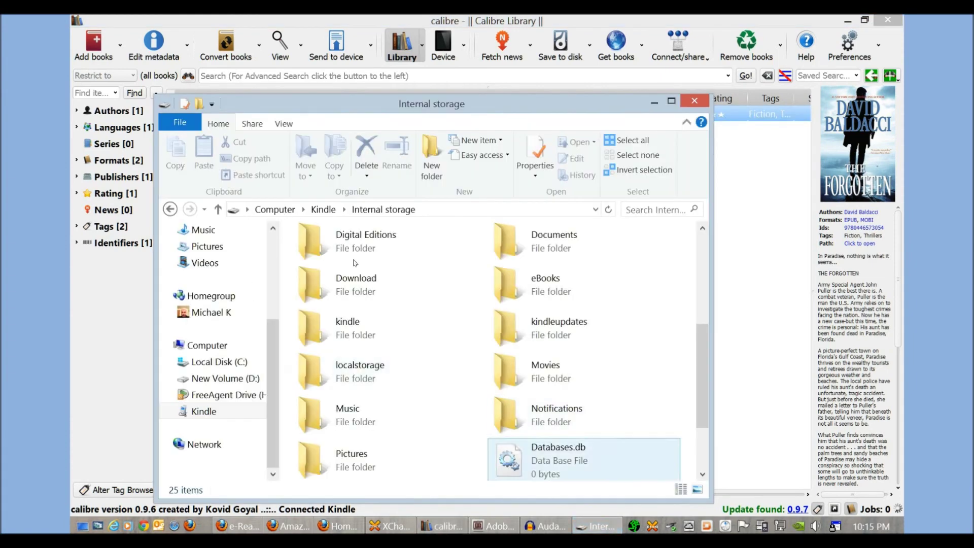
pyautogui.scroll(-1, 355, 263)
pyautogui.scroll(1, 354, 262)
pyautogui.doubleClick(546, 279)
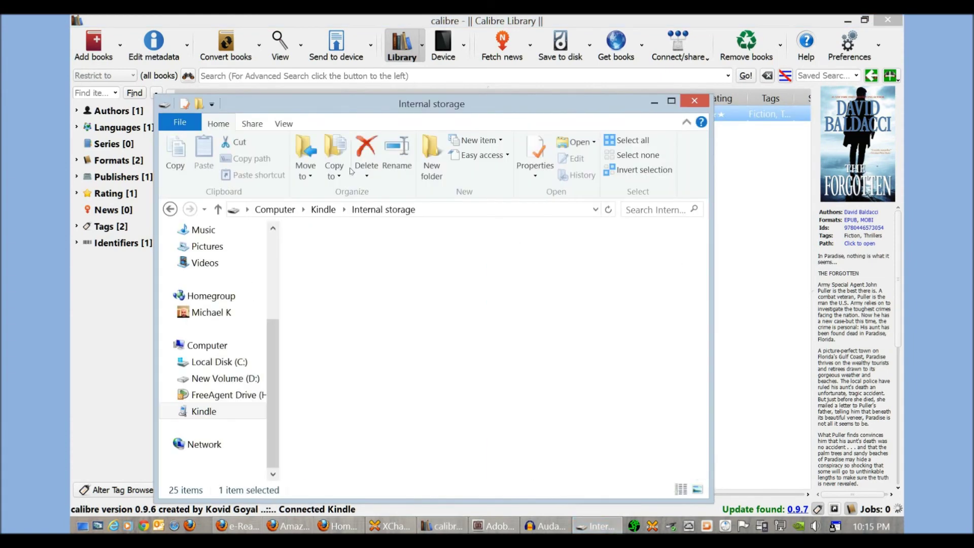
pyautogui.doubleClick(356, 246)
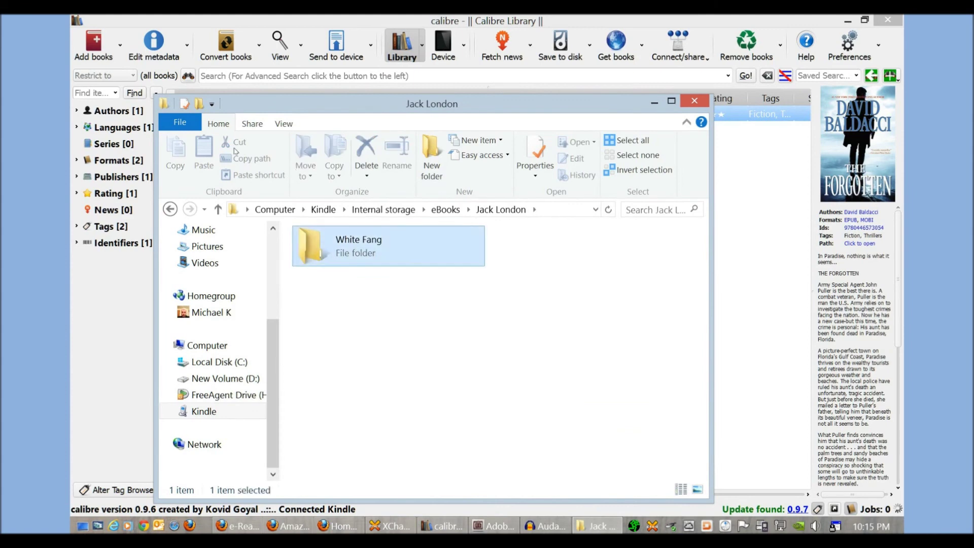
pyautogui.doubleClick(350, 244)
pyautogui.click(169, 209)
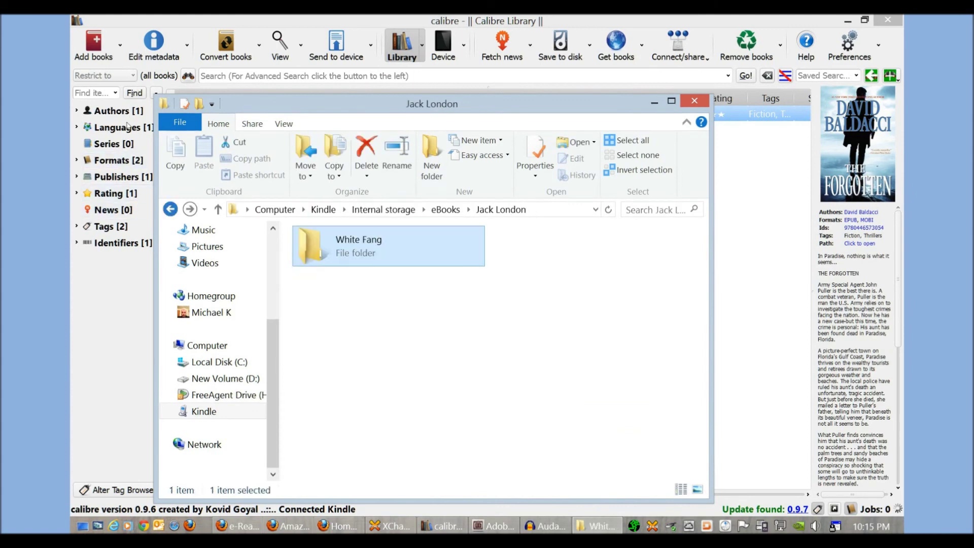
pyautogui.click(170, 209)
pyautogui.click(170, 209)
# Step: Open the Books folder on the Kindle, look through its files, and return to internal storage
pyautogui.scroll(-3, 349, 270)
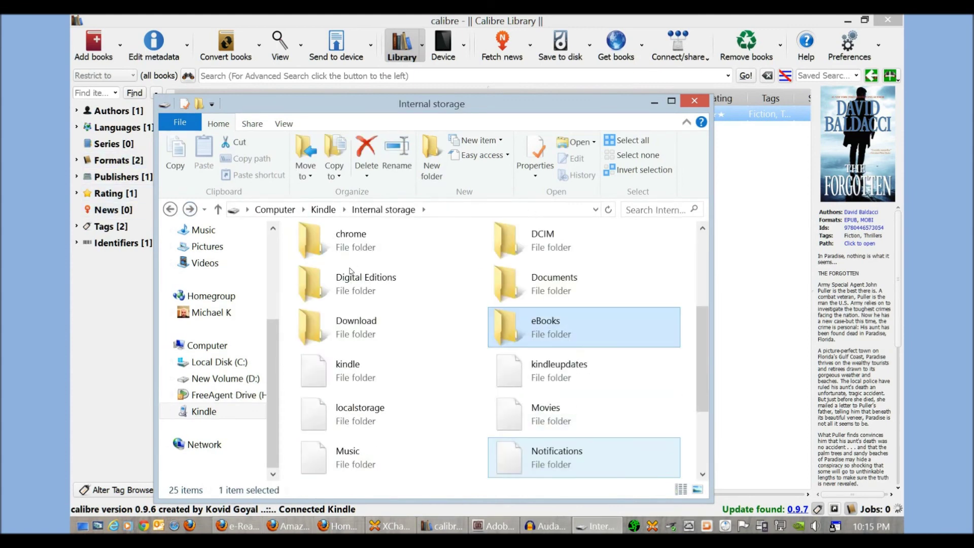
pyautogui.scroll(2, 558, 371)
pyautogui.keyDown('ctrl'); pyautogui.click(543, 284); pyautogui.keyUp('ctrl')
pyautogui.press('Return')
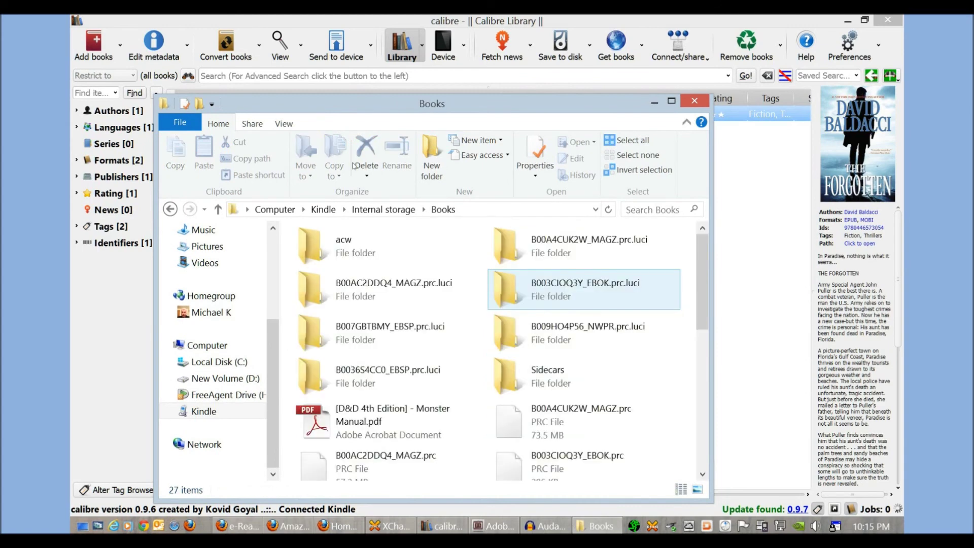
pyautogui.scroll(-5, 310, 270)
pyautogui.scroll(5, 312, 269)
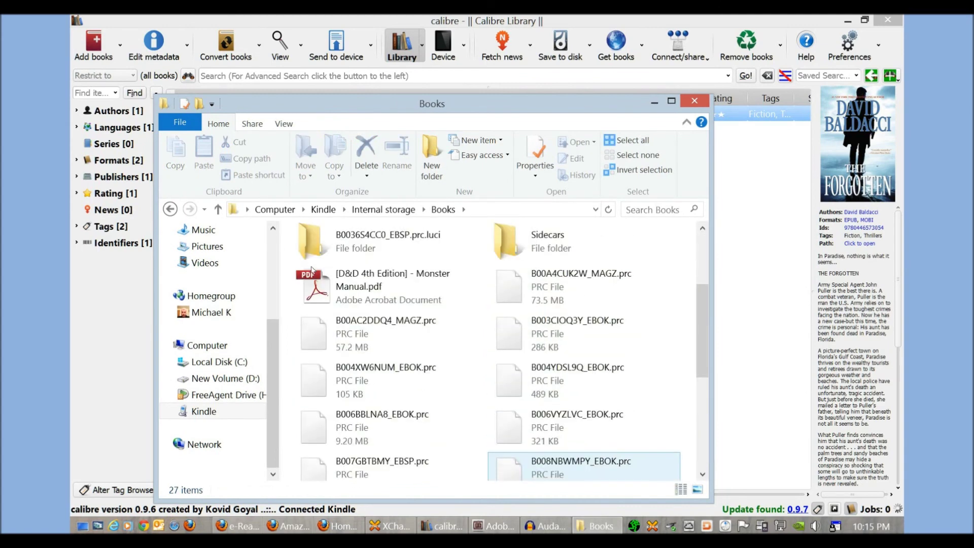
pyautogui.press('Up')
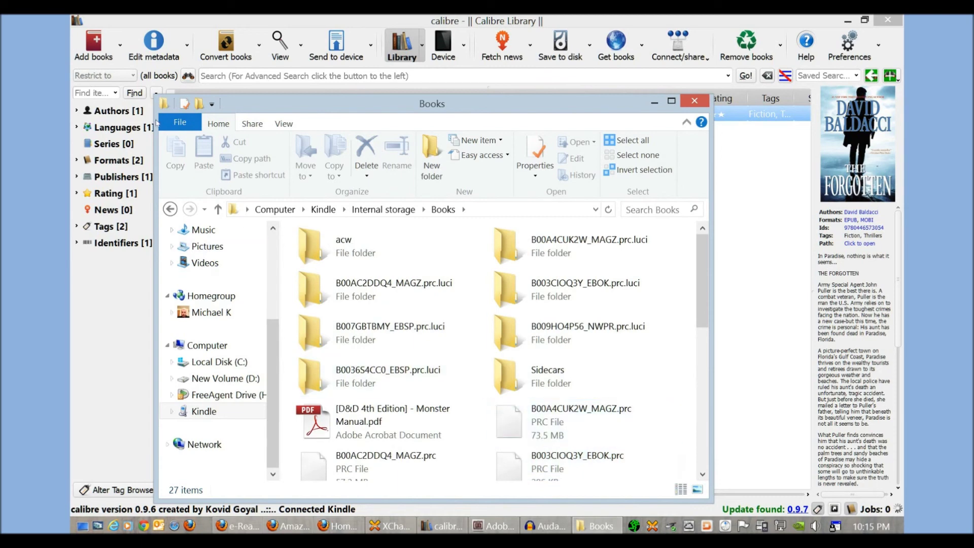
pyautogui.click(170, 209)
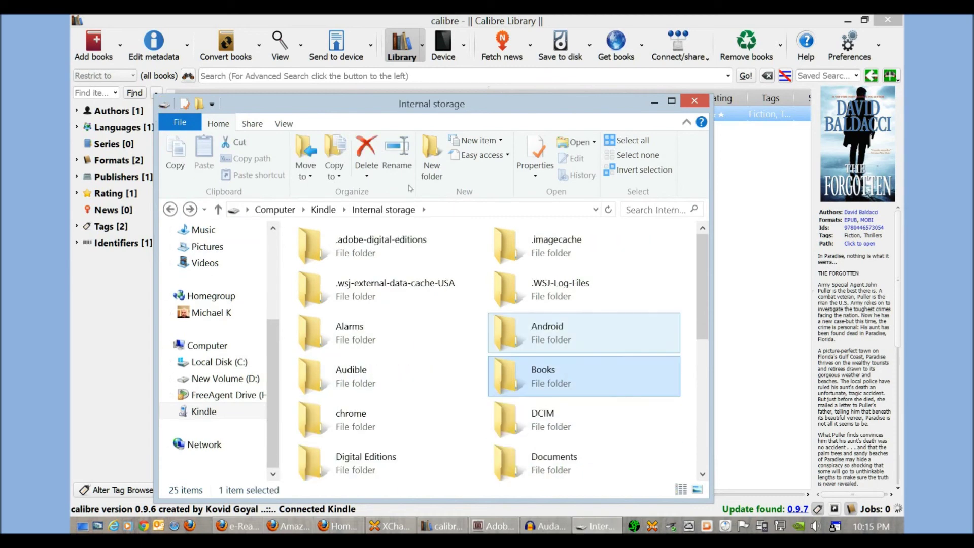
# Step: Check the contents of the Kindle's Digital Editions folder and return to internal storage
pyautogui.scroll(-1, 409, 180)
pyautogui.scroll(1, 407, 182)
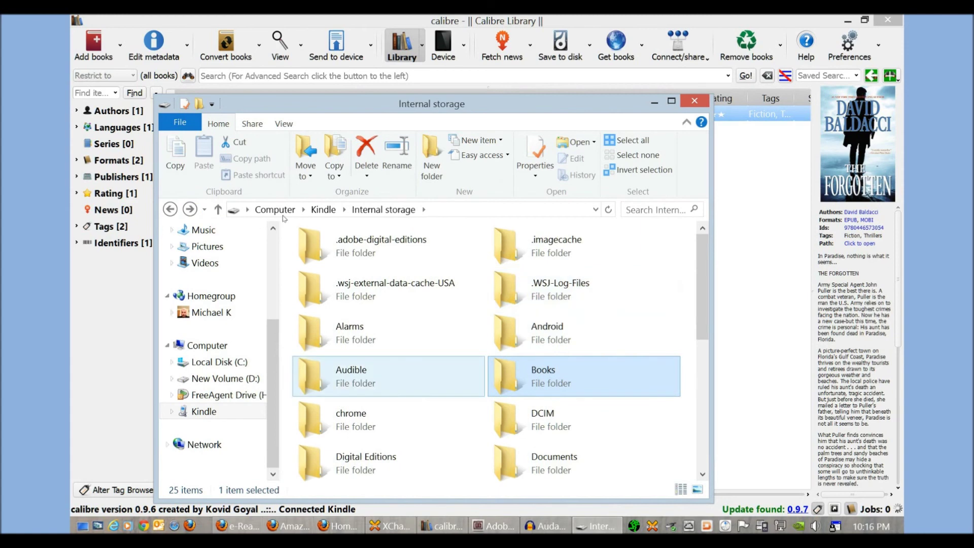
pyautogui.scroll(-1, 282, 216)
pyautogui.doubleClick(365, 370)
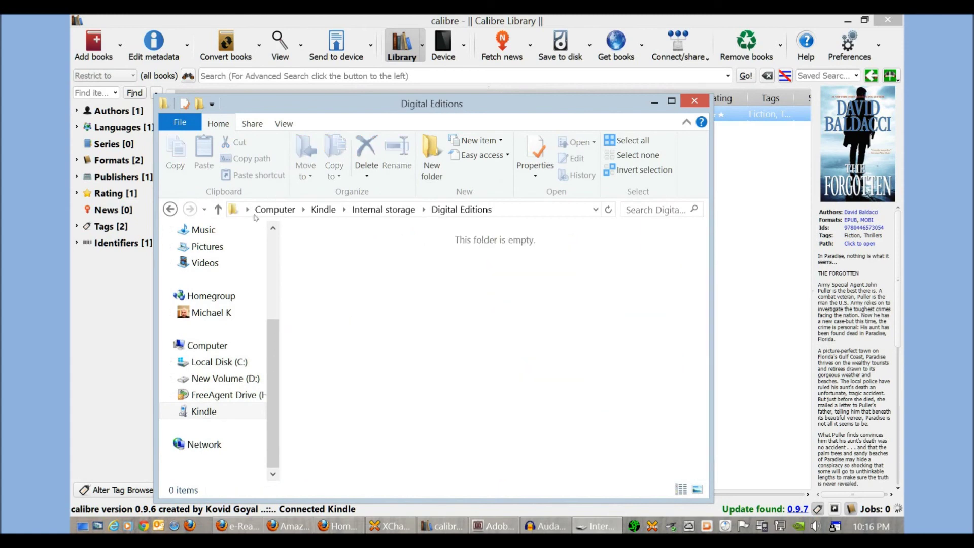
pyautogui.click(170, 209)
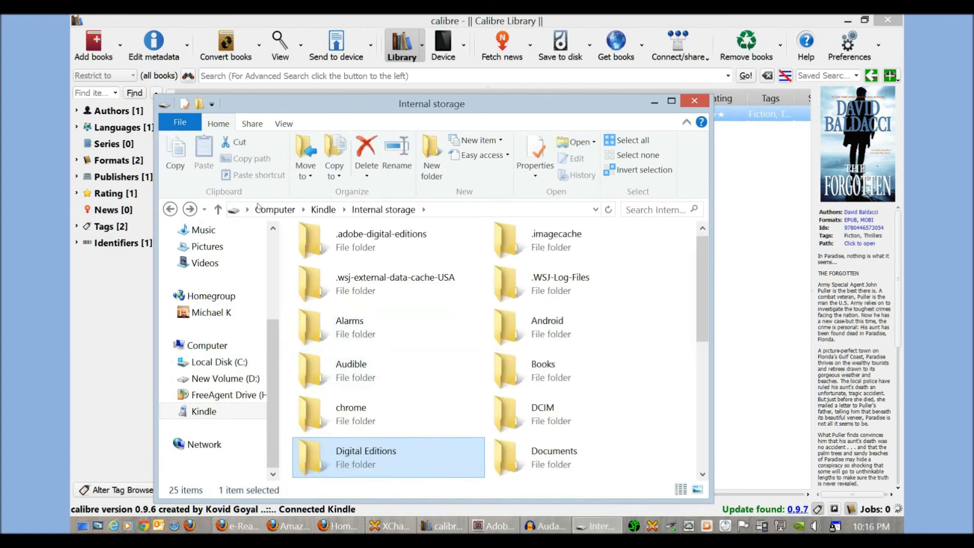
# Step: Check the contents of the Kindle's Audible folder and return to internal storage
pyautogui.doubleClick(366, 370)
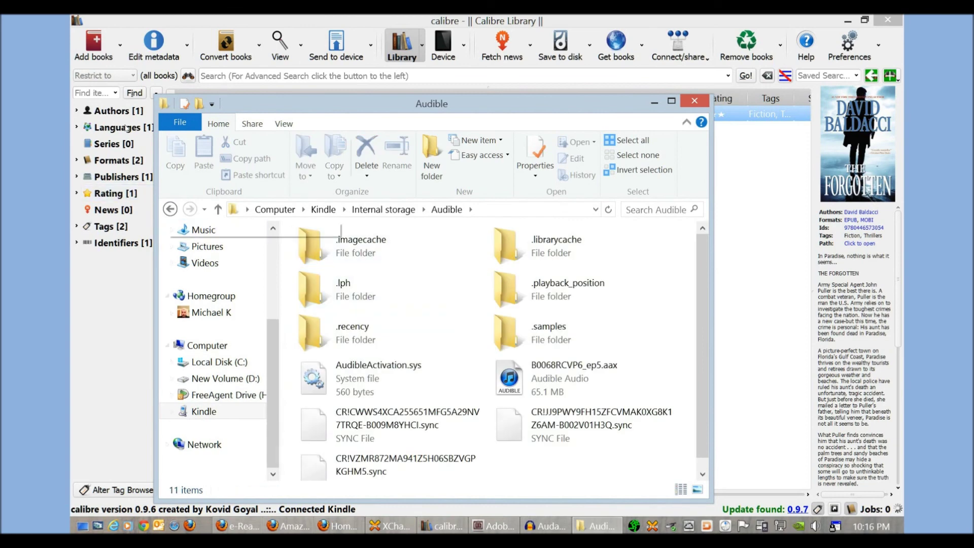
pyautogui.click(171, 209)
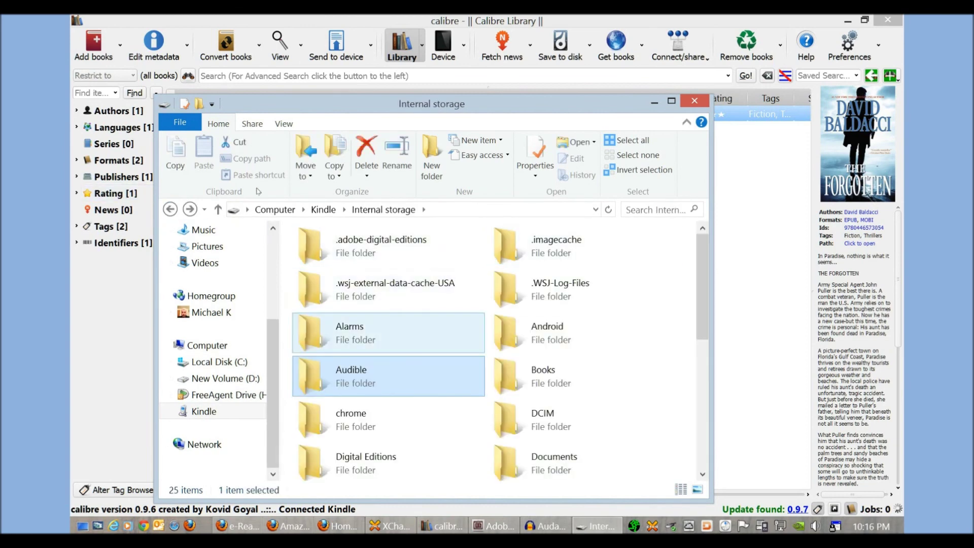
# Step: Open the Documents folder in the Kindle's internal storage and select the MOBI file of The Forgotten
pyautogui.scroll(-2, 386, 332)
pyautogui.doubleClick(553, 371)
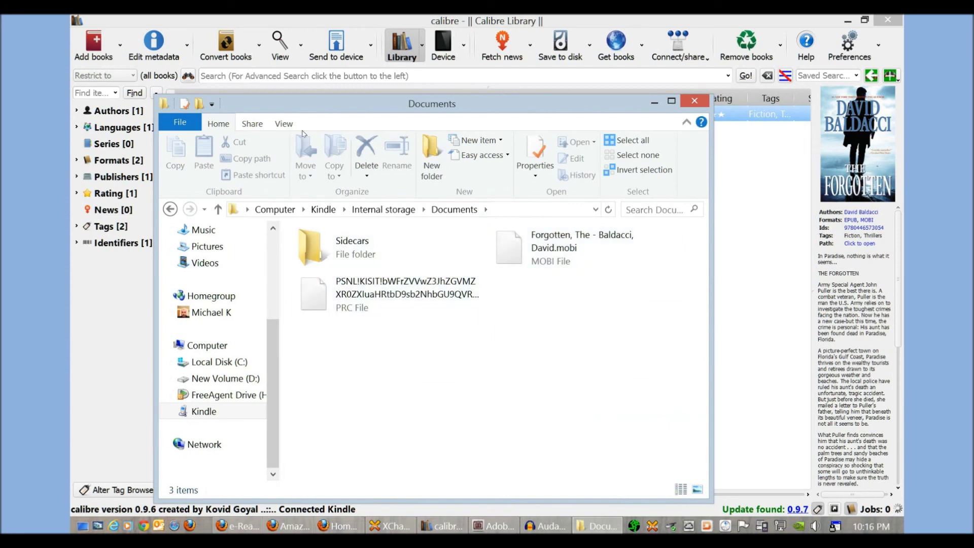
pyautogui.press('Right')
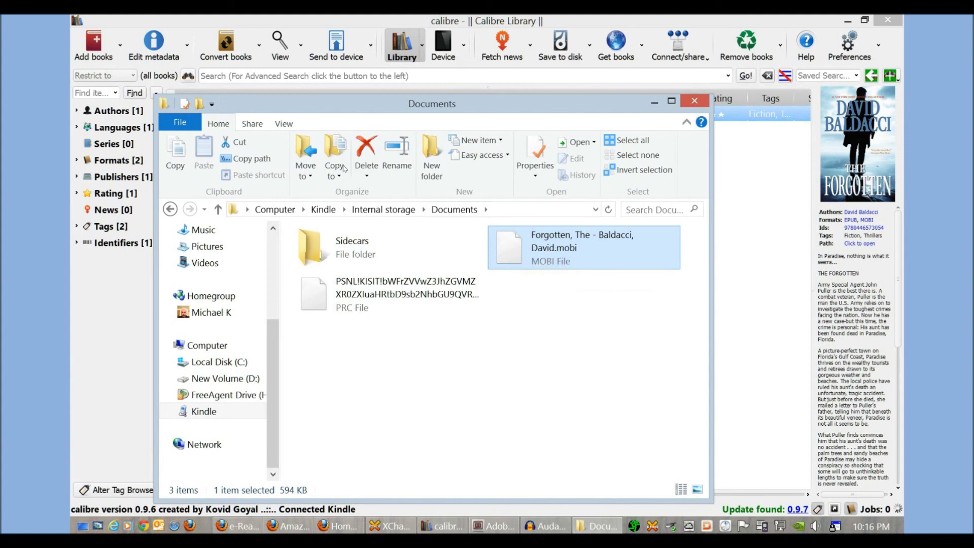
# Step: Show the desktop, open the molbi folder and copy 1649.mobi to the clipboard
pyautogui.press('super+d')
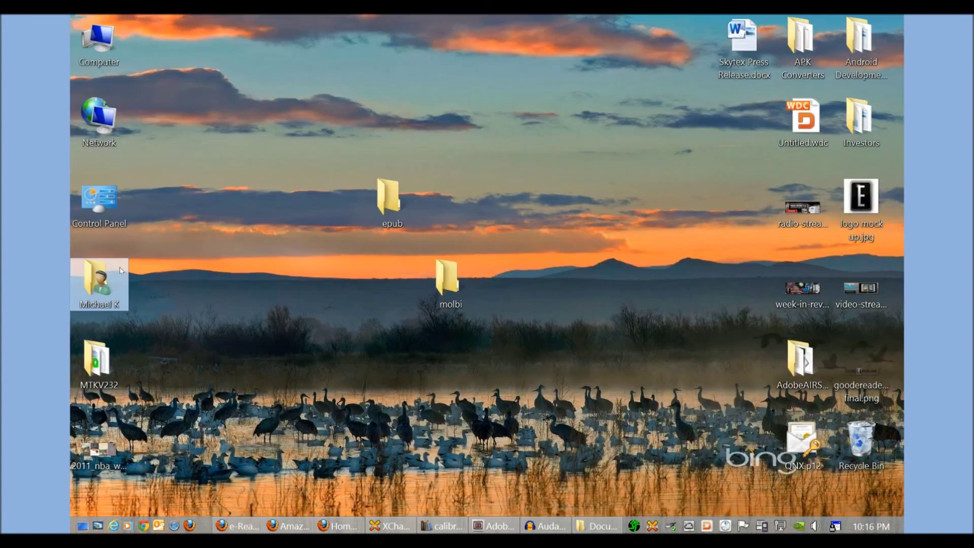
pyautogui.doubleClick(448, 282)
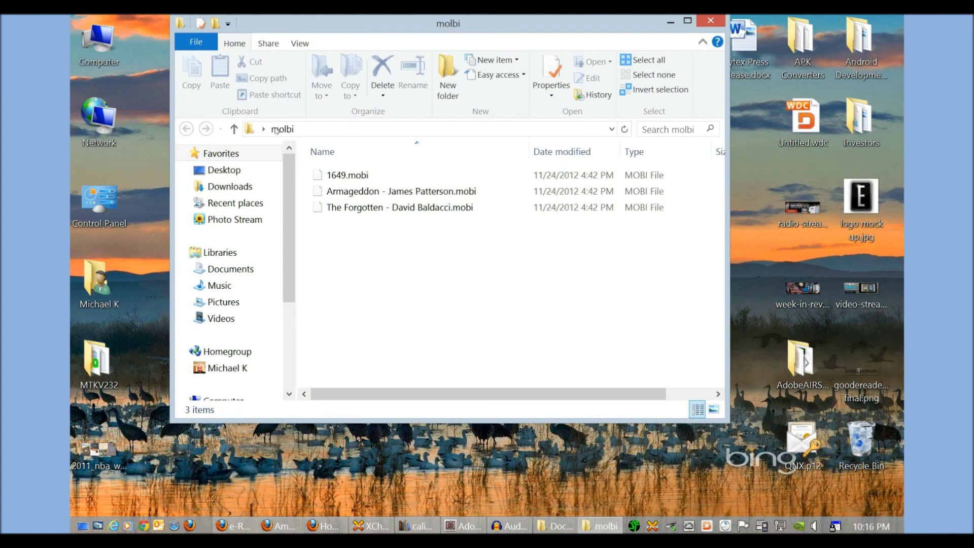
pyautogui.click(357, 175)
pyautogui.rightClick(358, 176)
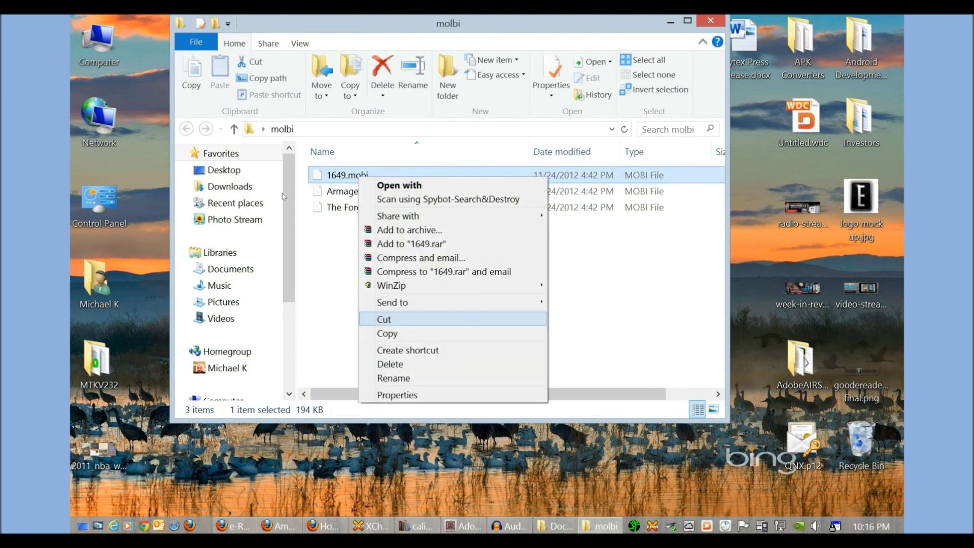
pyautogui.press('Return')
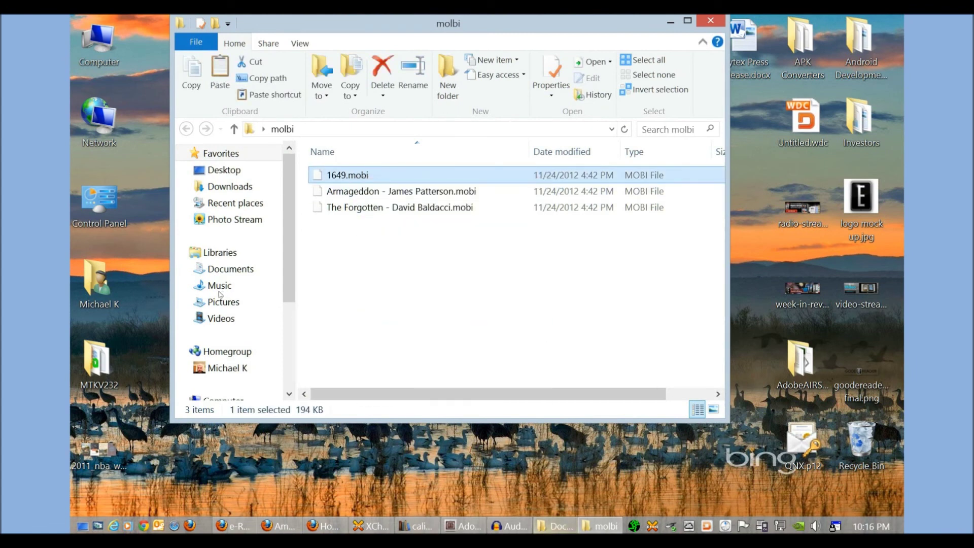
# Step: Return to the Kindle's Documents folder and paste the copied 1649.mobi into it
pyautogui.hotkey('alt', 'Tab')
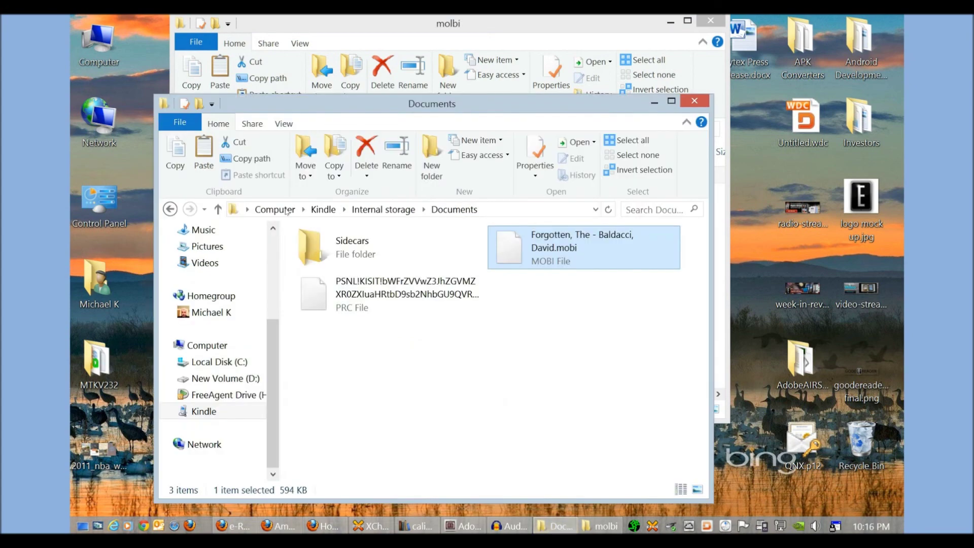
pyautogui.hotkey('ctrl', 'space')
pyautogui.hotkey('shift', 'F10')
pyautogui.press('Down')
pyautogui.press('Down')
pyautogui.press('Down')
pyautogui.press('Down')
pyautogui.press('Down')
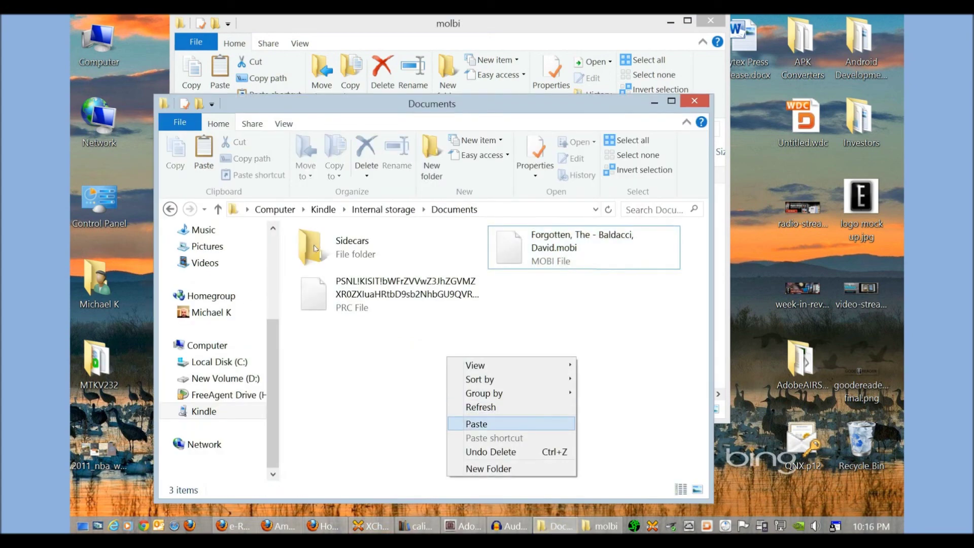
pyautogui.press('Return')
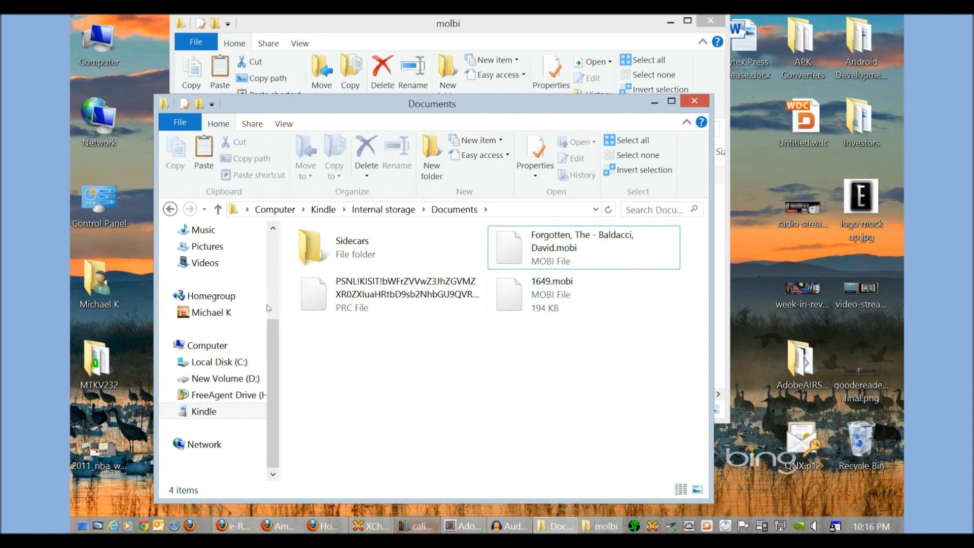
# Step: Revisit calibre and the Kindle's Documents folder, switch to Dropbox in Firefox, and review the home file list down to the uploaded Armageddon MOBI
pyautogui.click(417, 526)
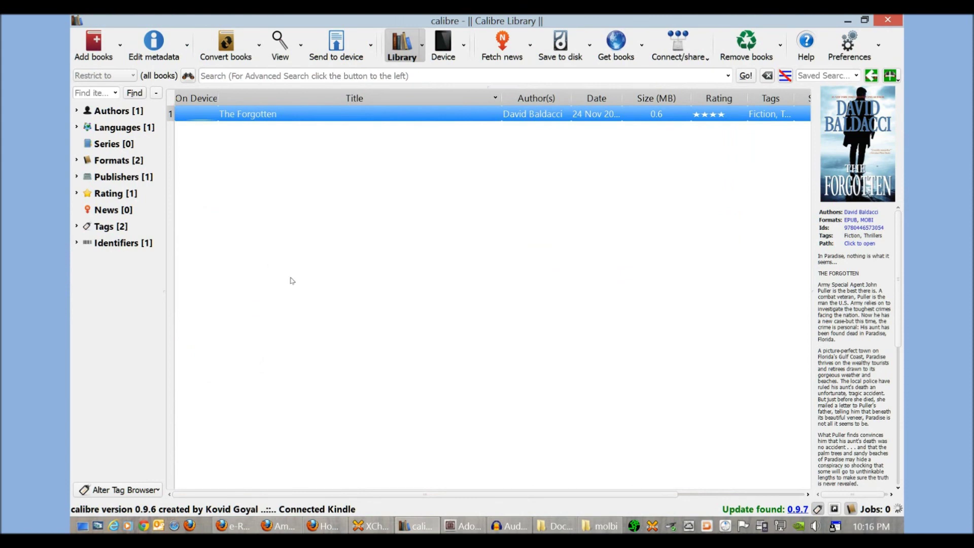
pyautogui.hotkey('alt', 'Tab')
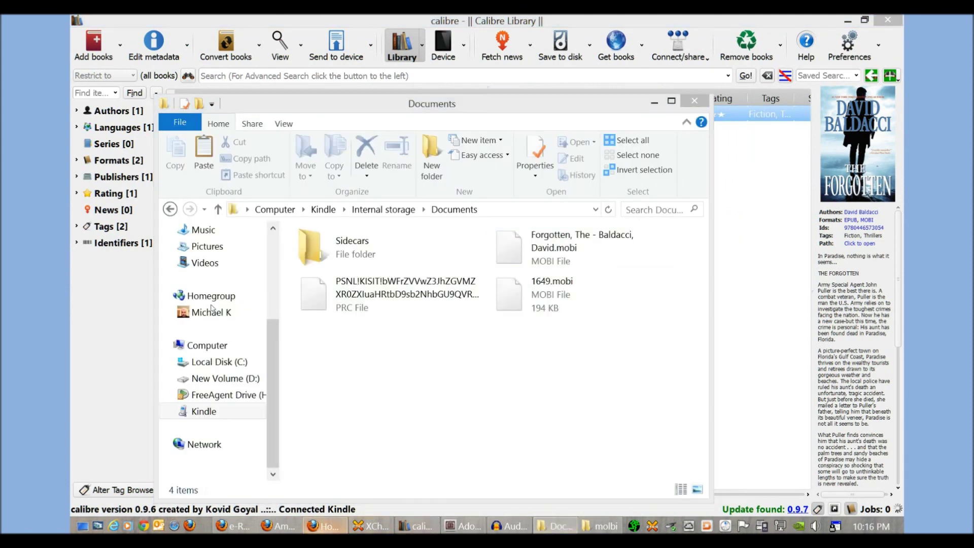
pyautogui.hotkey('alt', 'Tab')
pyautogui.scroll(5, 303, 229)
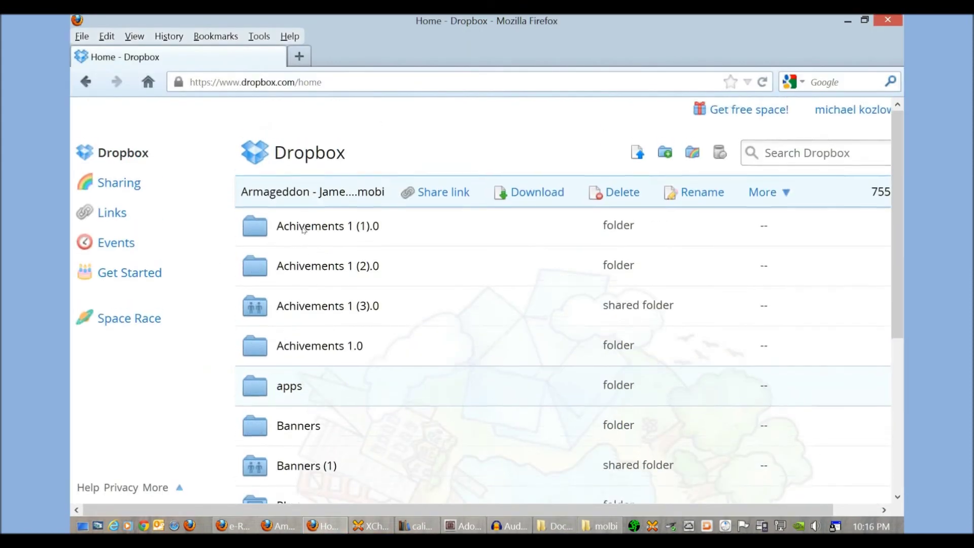
pyautogui.scroll(-5, 304, 230)
pyautogui.scroll(5, 303, 229)
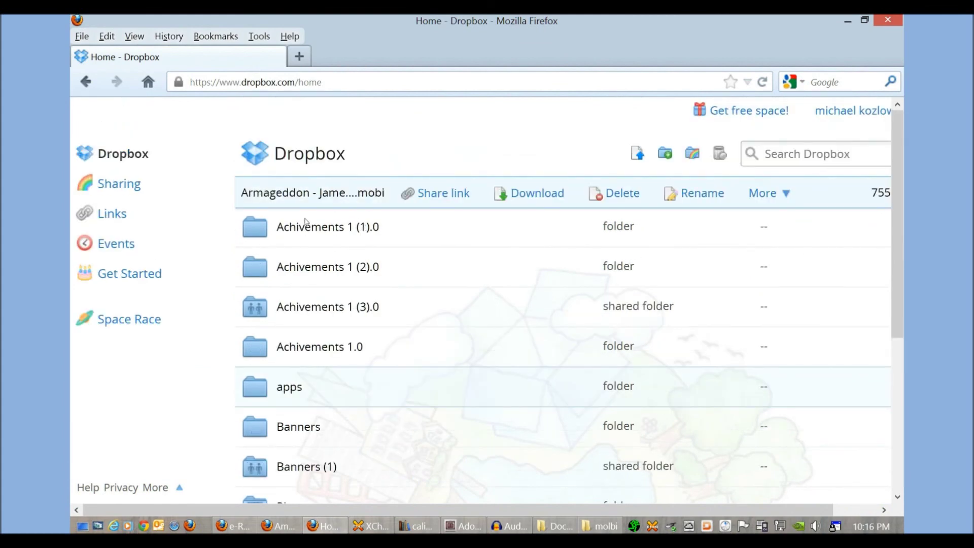
pyautogui.scroll(-8, 305, 223)
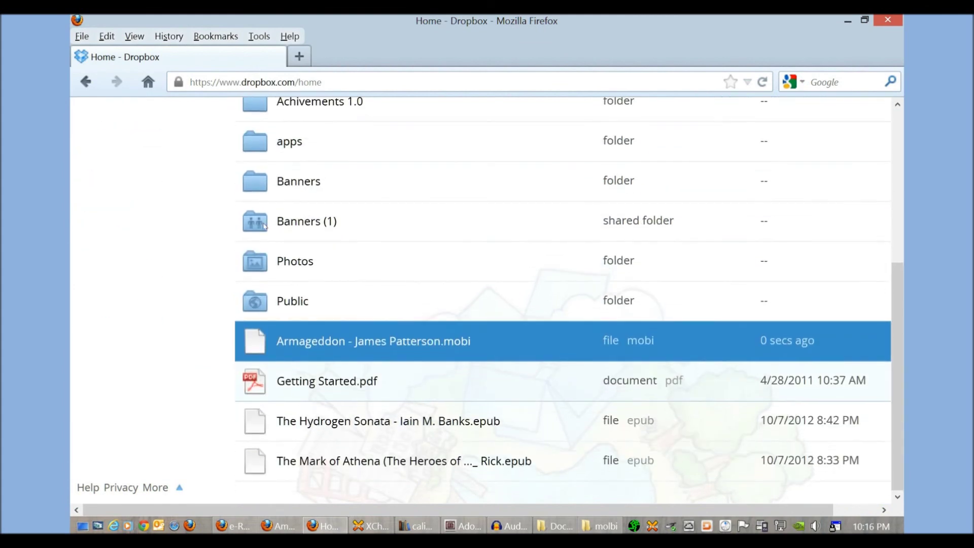
pyautogui.scroll(8, 305, 223)
pyautogui.scroll(1, 281, 189)
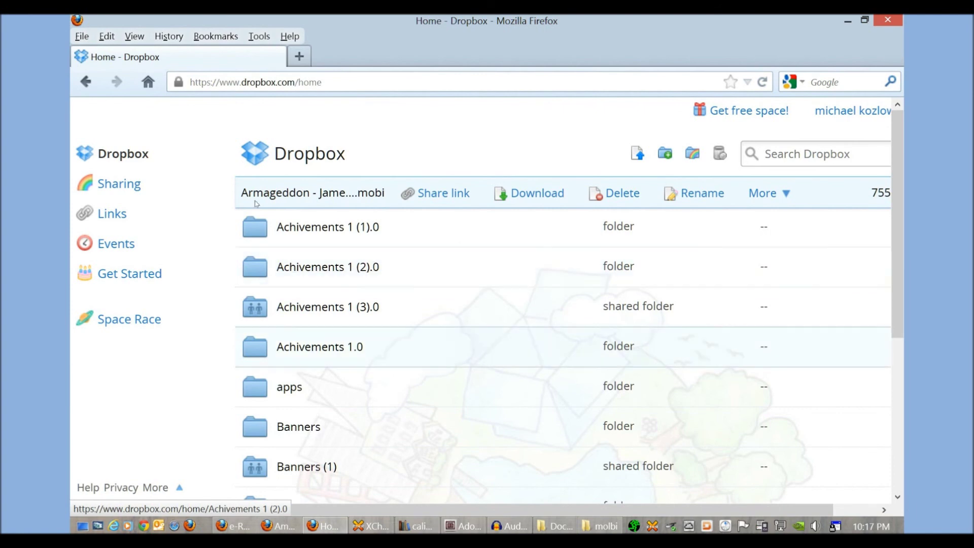
pyautogui.scroll(-5, 255, 203)
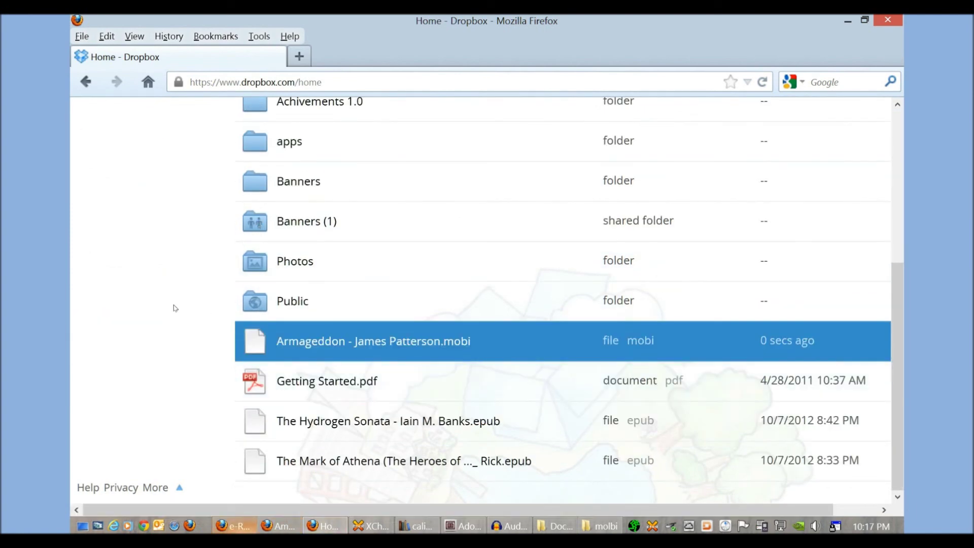
# Step: Switch to the Good E-Reader article on the Kindle Fire HD 8.9, highlight its device name and the goodereader.com/blog/ address, and clear the highlighting
pyautogui.hotkey('alt', 'Tab')
pyautogui.scroll(5, 176, 306)
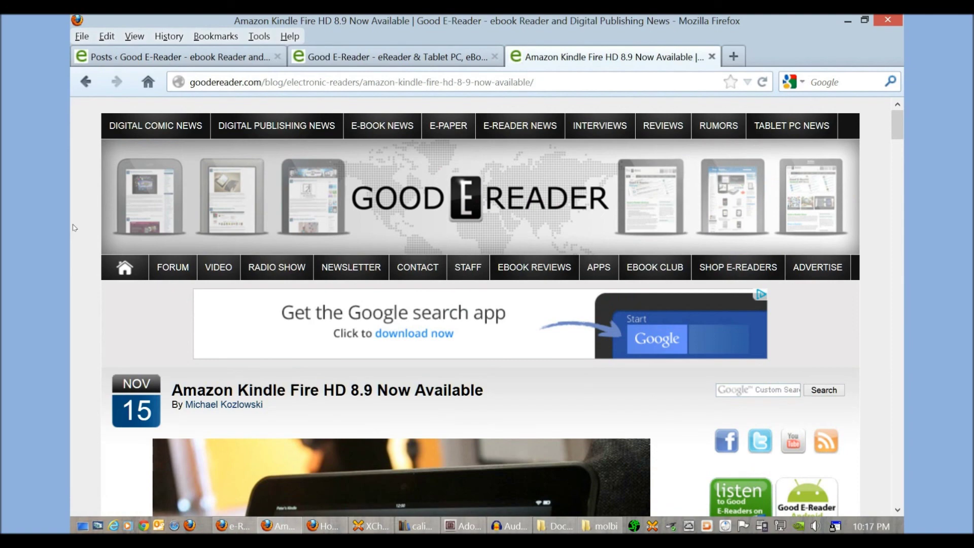
pyautogui.scroll(-4, 192, 255)
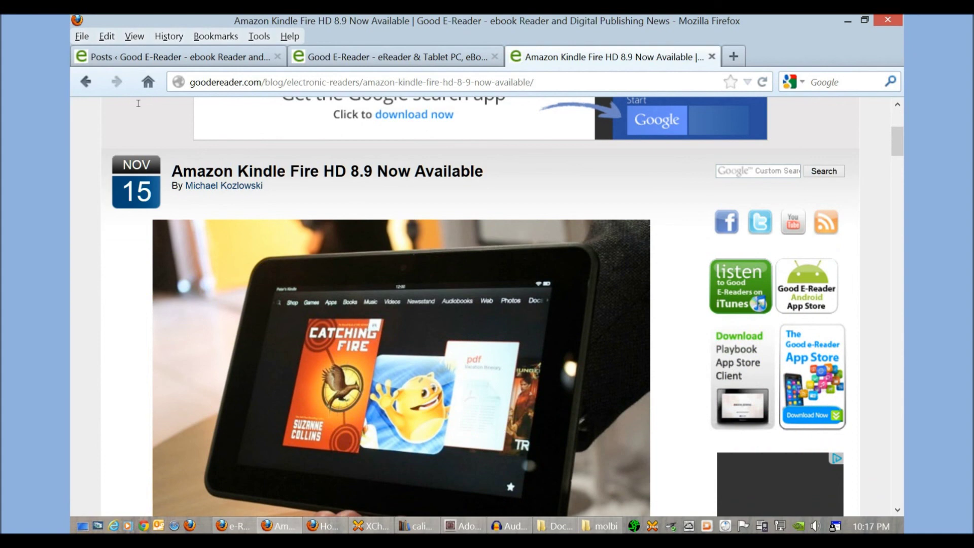
pyautogui.moveTo(138, 103); pyautogui.dragTo(243, 97)
pyautogui.scroll(3, 264, 143)
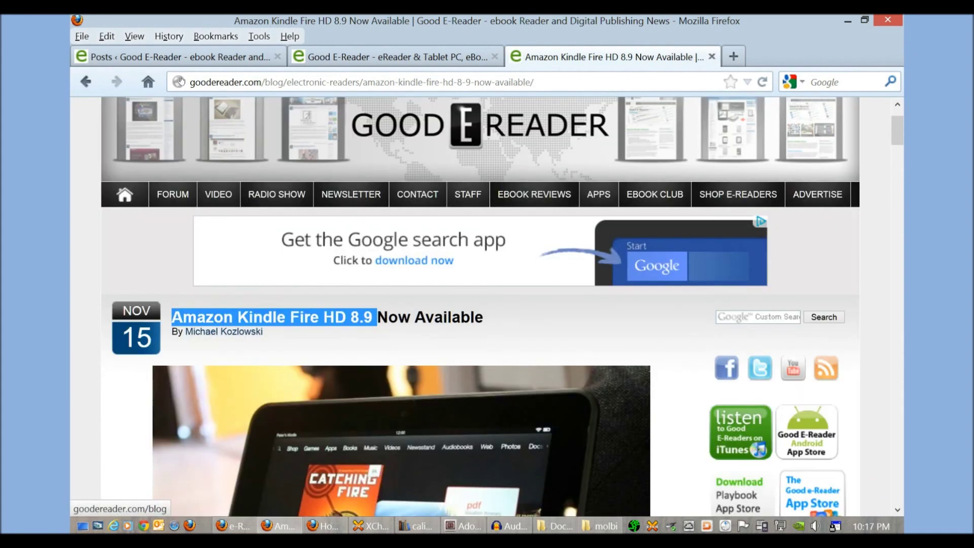
pyautogui.moveTo(287, 82); pyautogui.dragTo(130, 52)
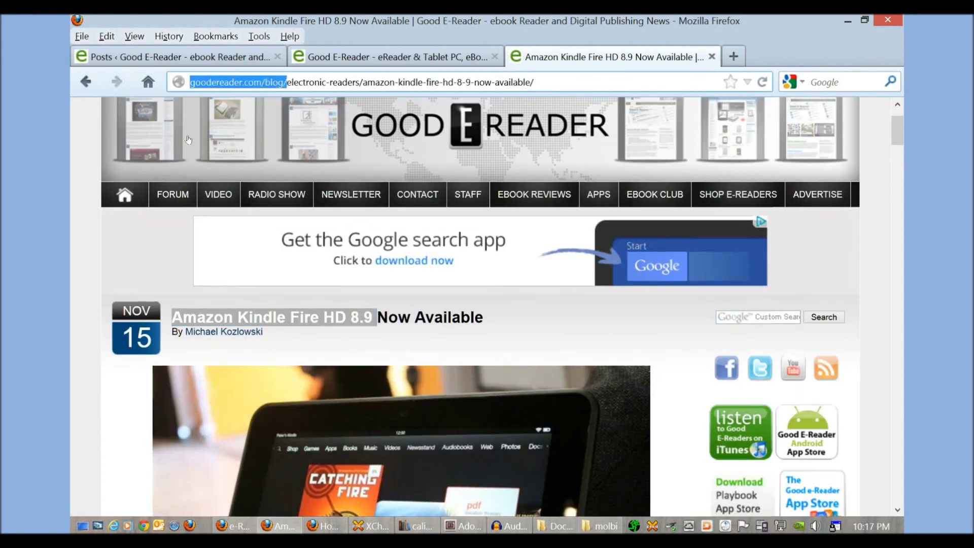
pyautogui.click(72, 251)
pyautogui.scroll(2, 72, 256)
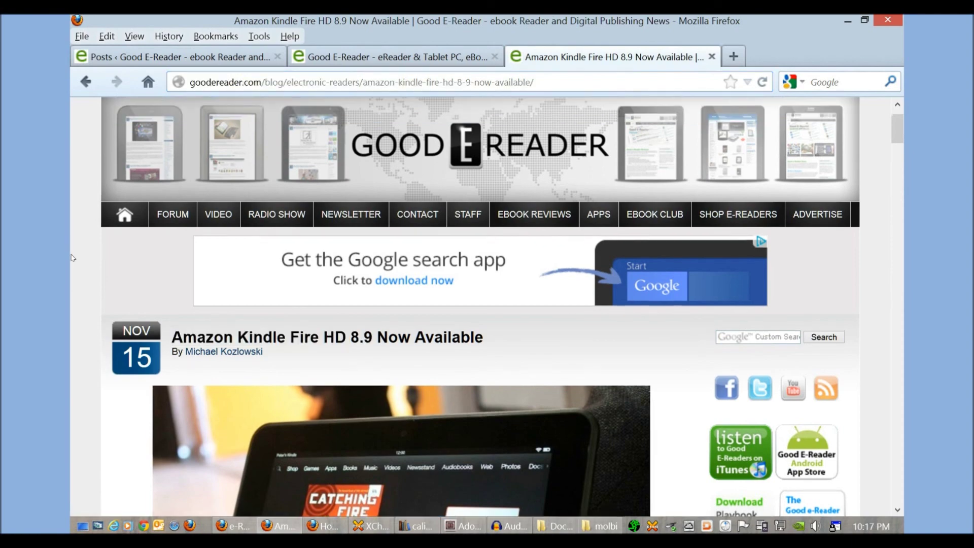